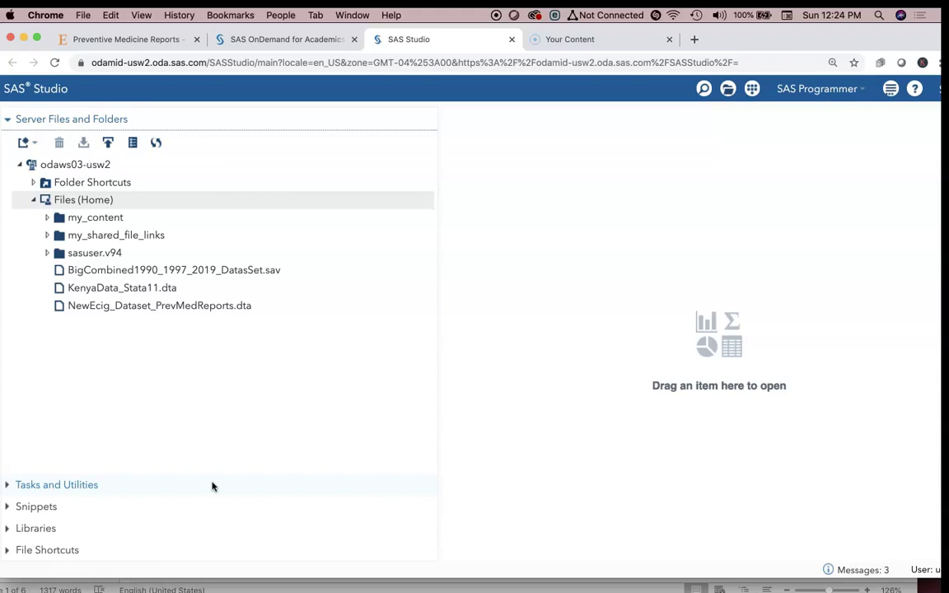
# - Import BigCombined1990_1997_2019_DatasSet.sav as WORK.IMPORT1 and view its 3142-row, 77-column output table
pyautogui.click(245, 492)
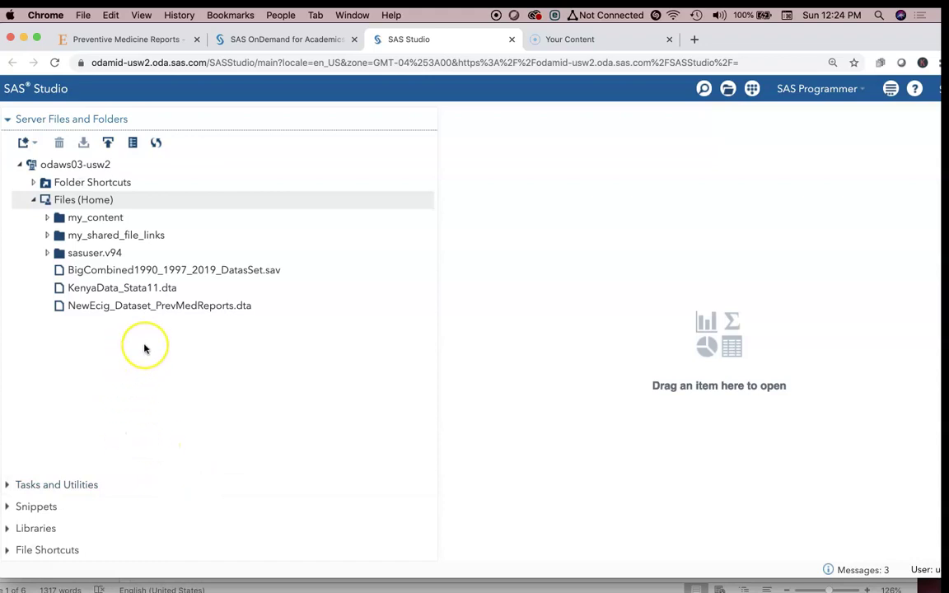
pyautogui.click(94, 276)
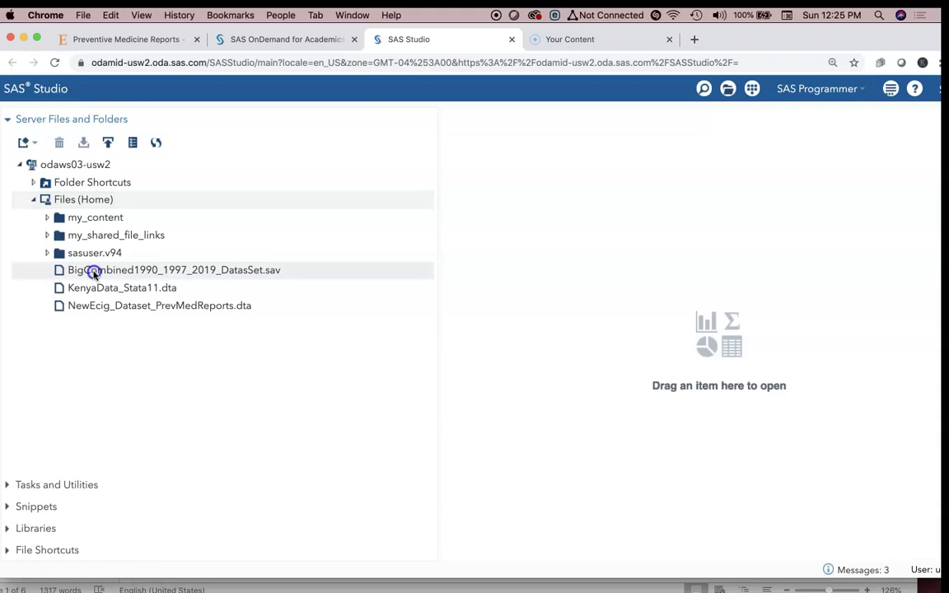
pyautogui.doubleClick(89, 275)
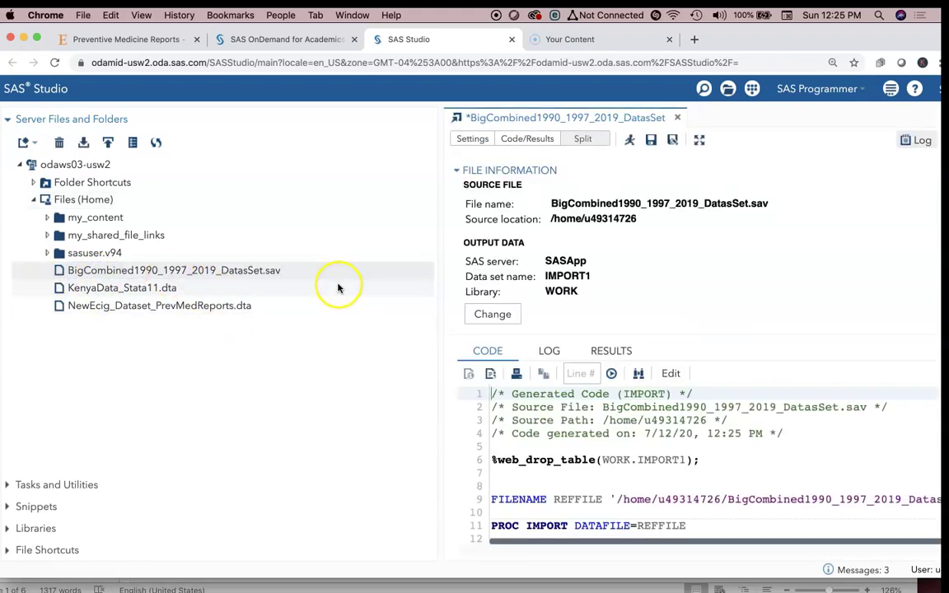
pyautogui.scroll(-3, 598, 470)
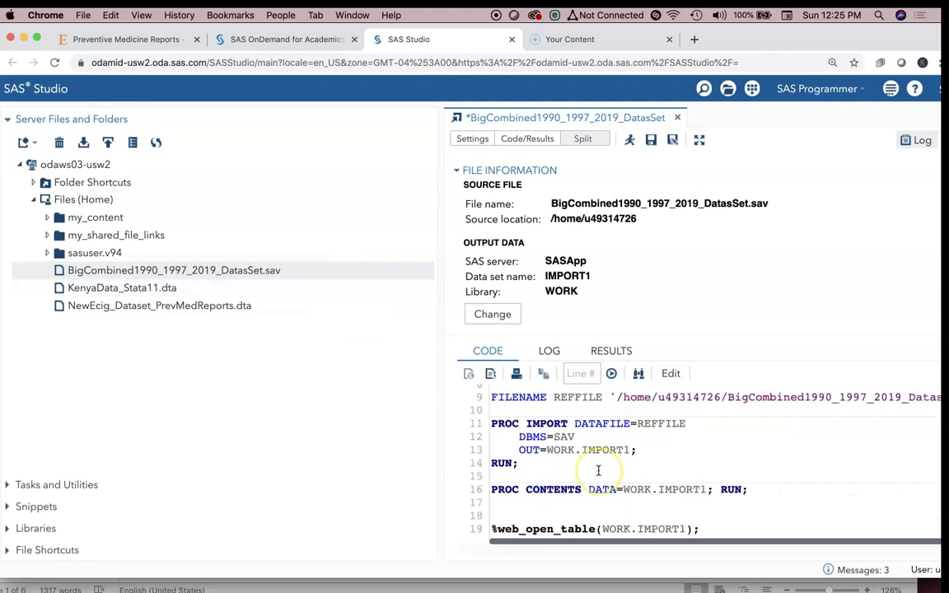
pyautogui.scroll(3, 627, 476)
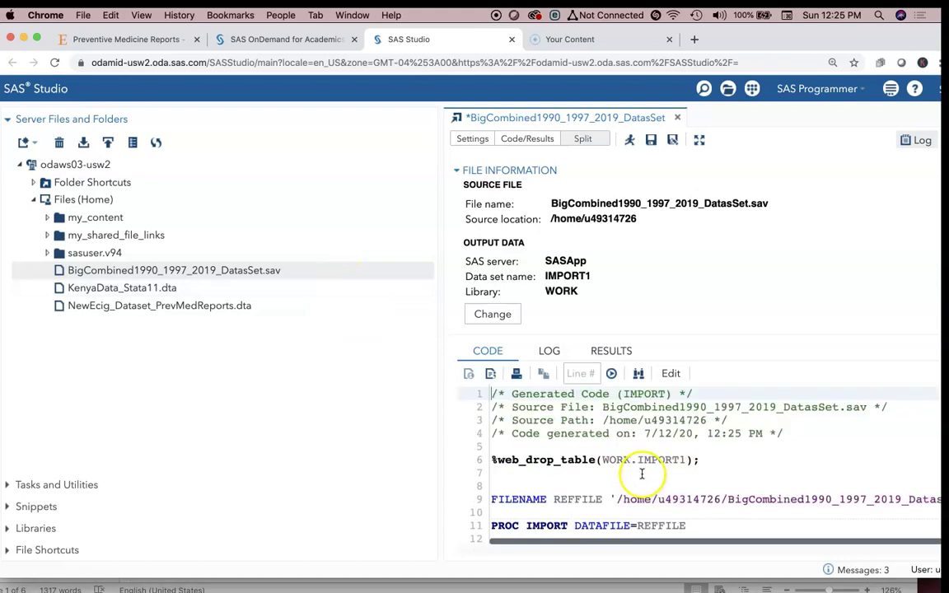
pyautogui.click(630, 141)
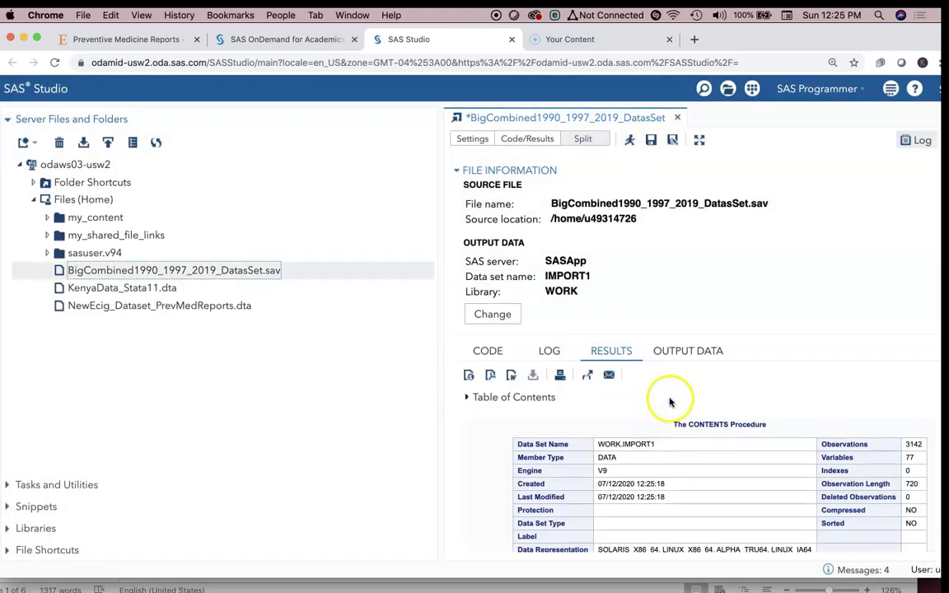
pyautogui.click(678, 355)
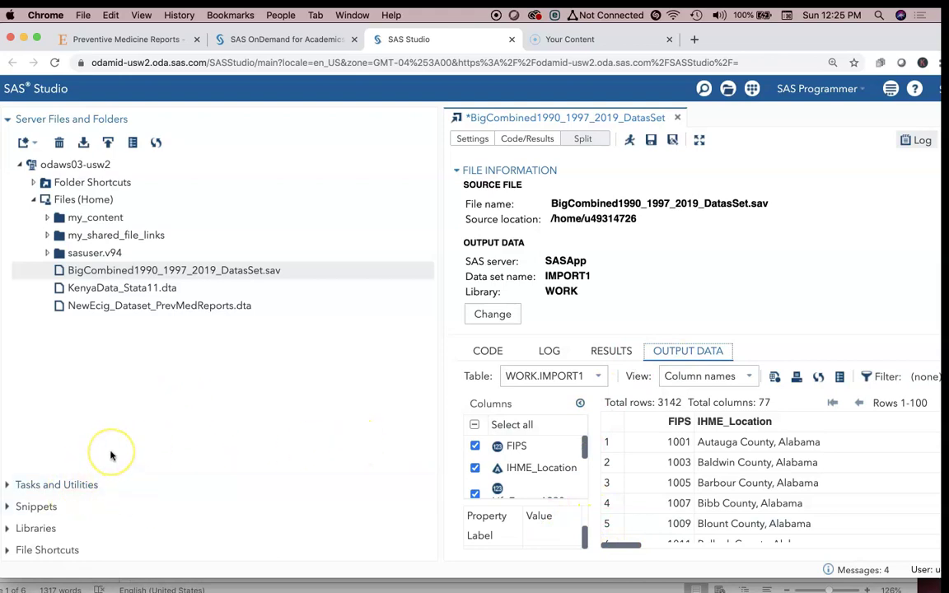
# - Expand My Libraries to list MAPS, SASDATA, SASHELP, SASUSER, WEBWORK and WORK, then bring up the library context menu
pyautogui.click(10, 532)
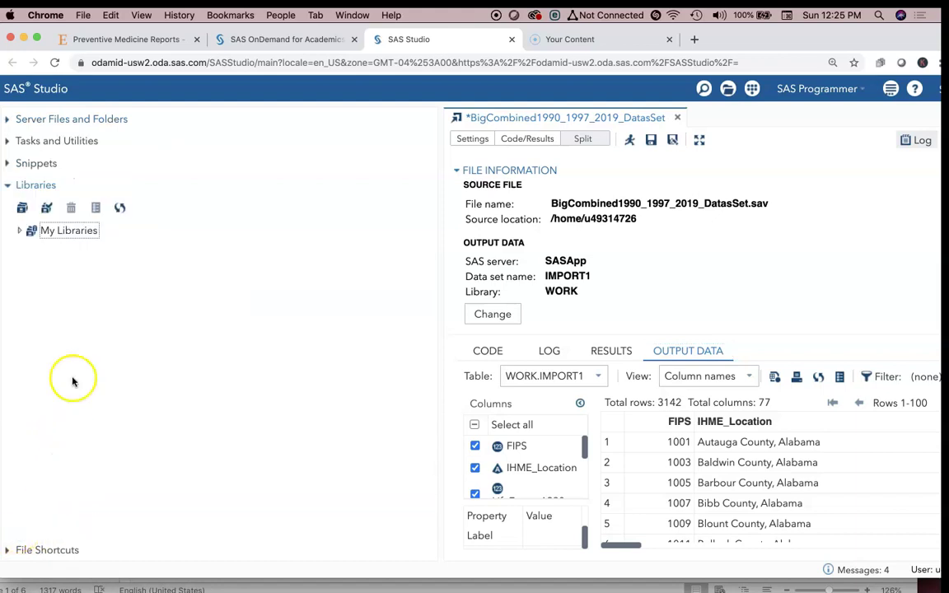
pyautogui.doubleClick(72, 231)
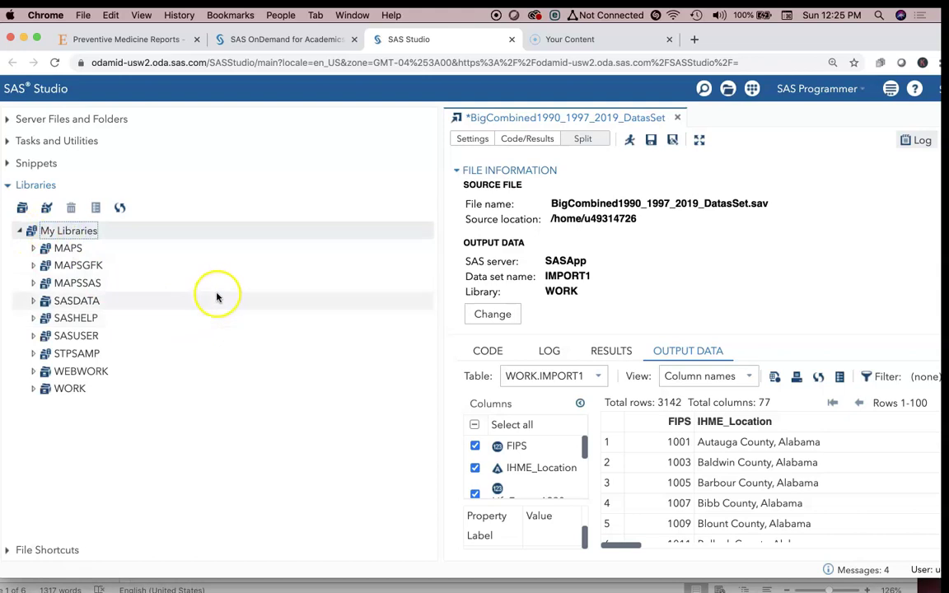
pyautogui.rightClick(184, 248)
pyautogui.rightClick(153, 409)
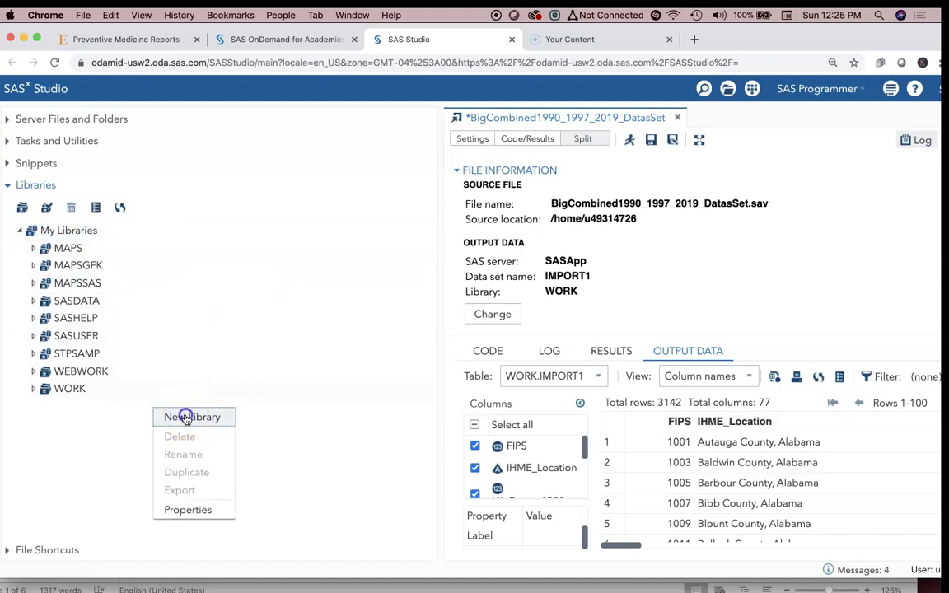
# - Create library MPHDATA on the Files (Home) folder, re-created at every start-up
pyautogui.click(186, 419)
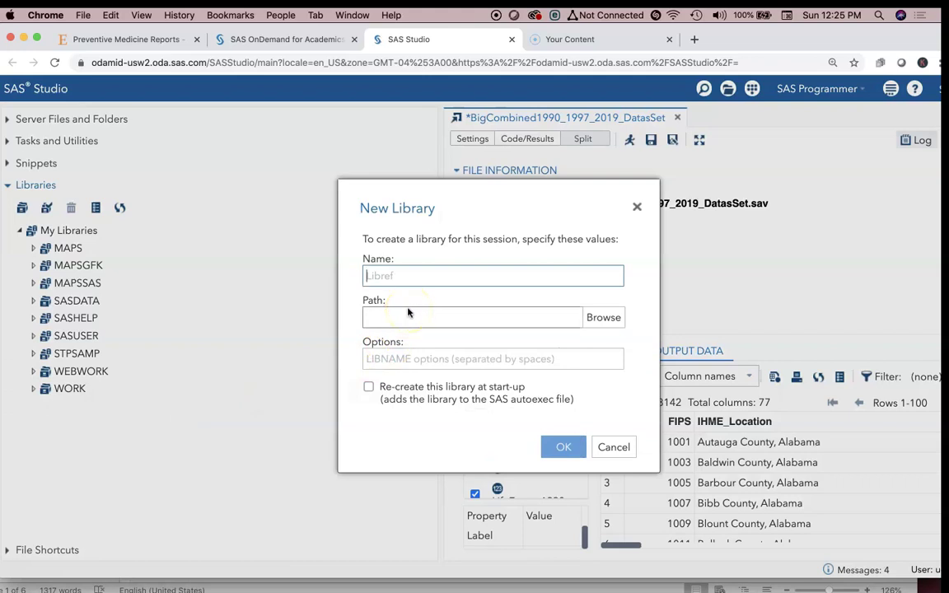
pyautogui.write('MPH')
pyautogui.write('DATA')
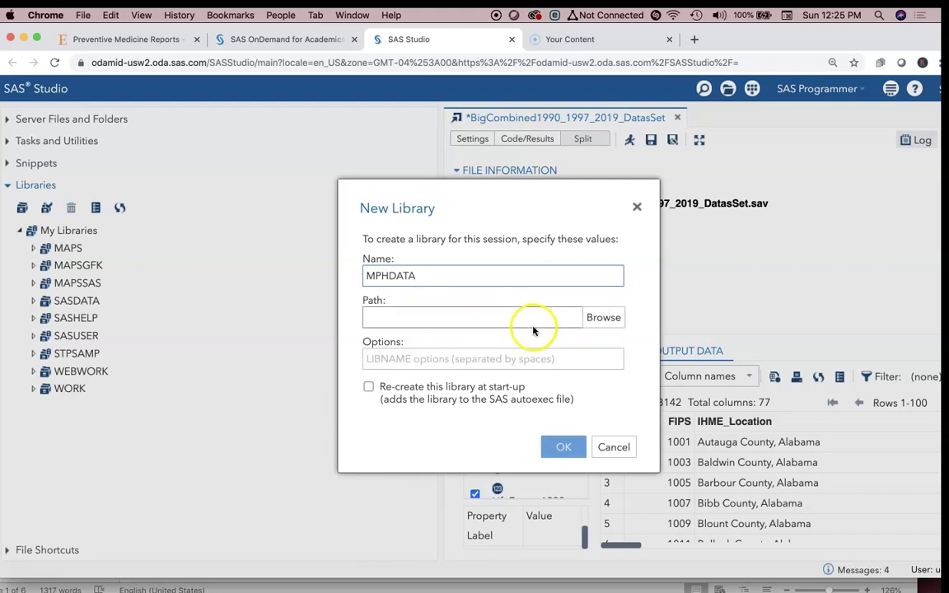
pyautogui.click(598, 324)
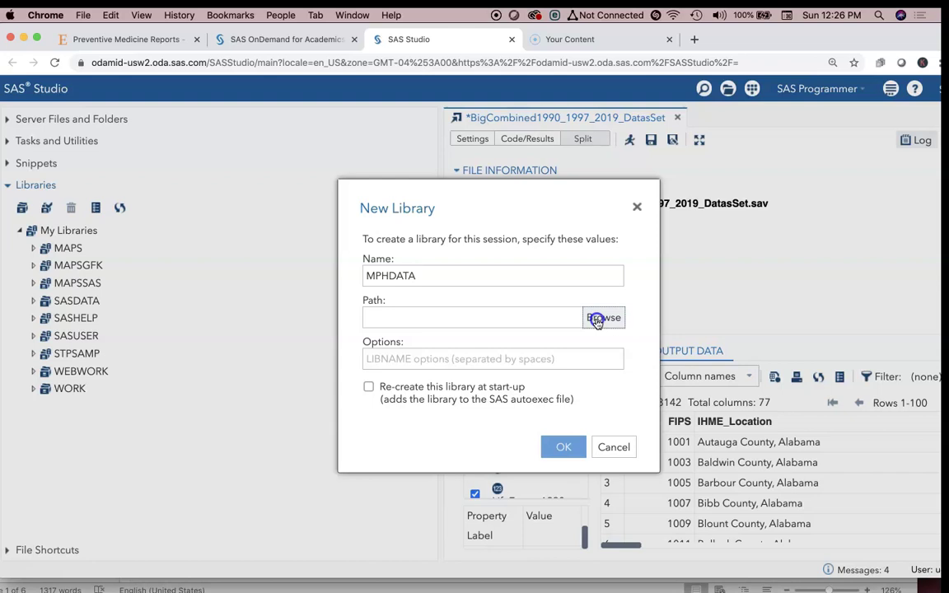
pyautogui.click(596, 319)
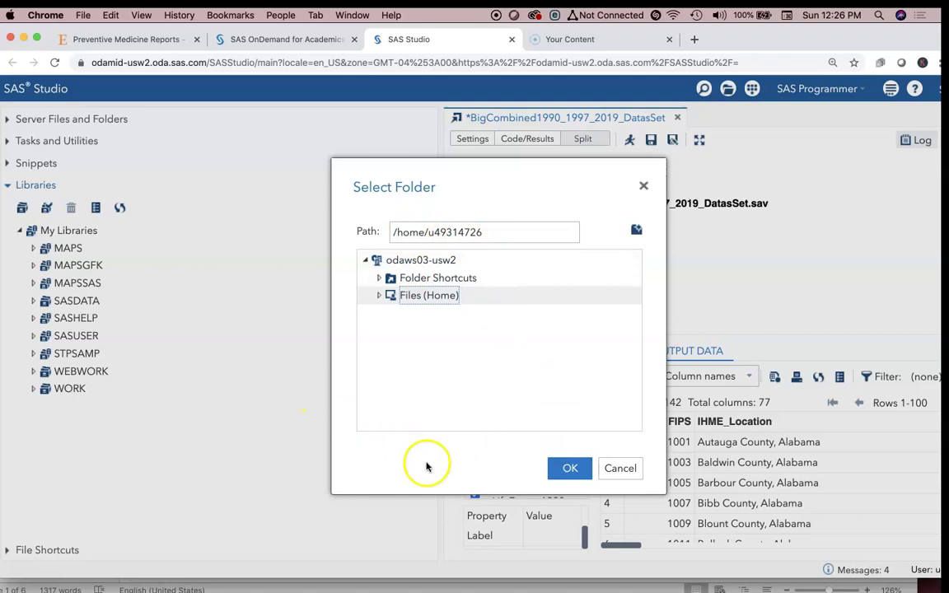
pyautogui.click(568, 468)
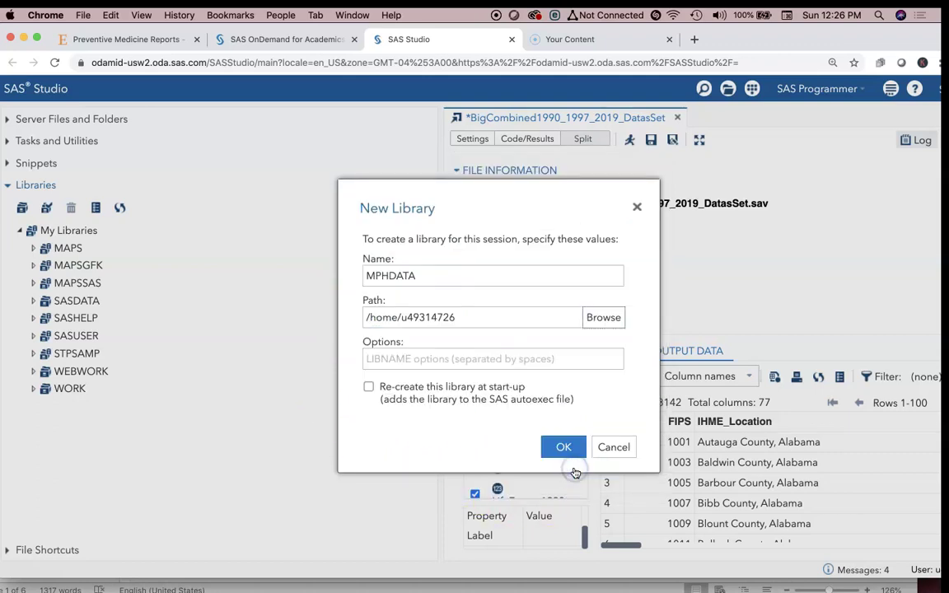
pyautogui.click(368, 387)
pyautogui.click(576, 455)
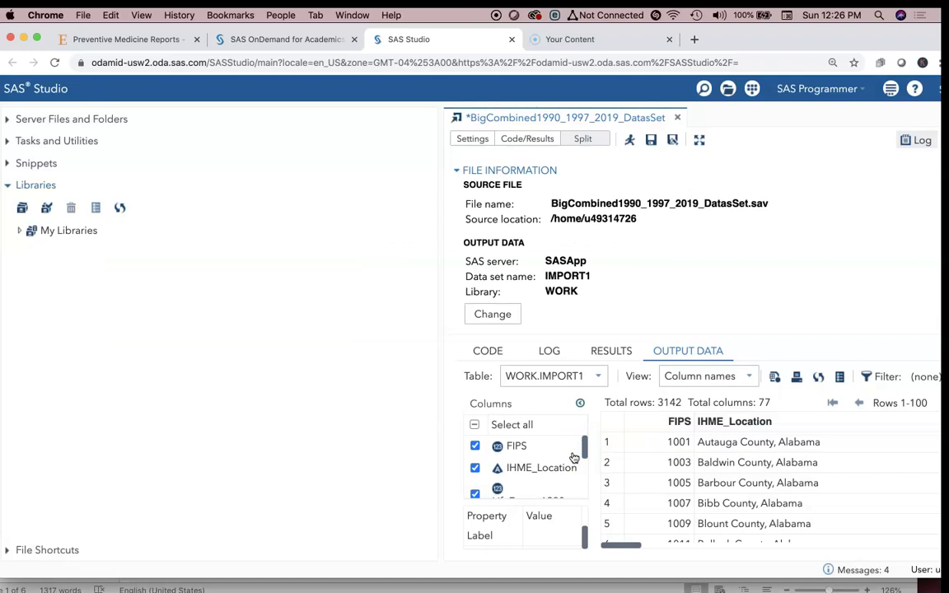
pyautogui.click(520, 446)
pyautogui.doubleClick(42, 234)
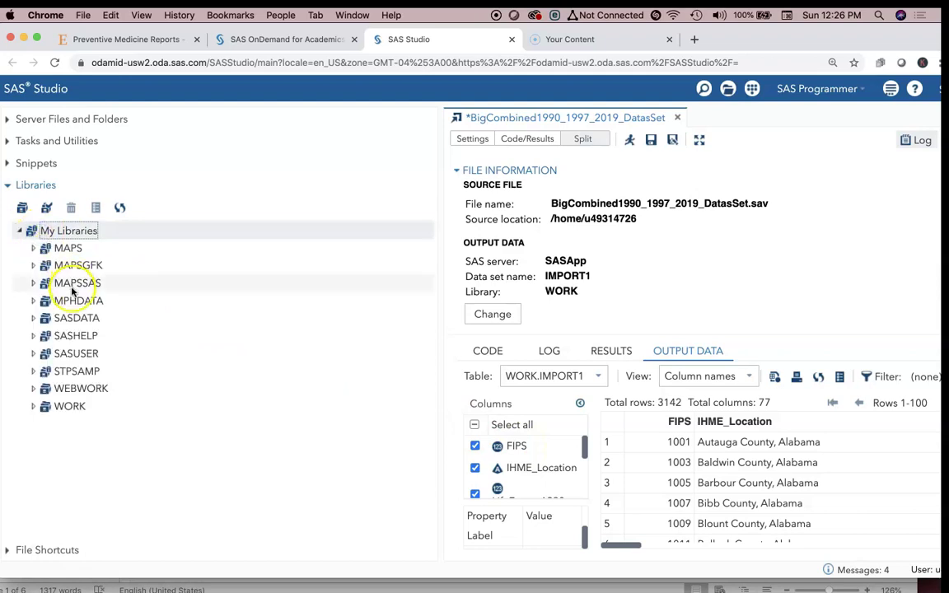
pyautogui.click(76, 302)
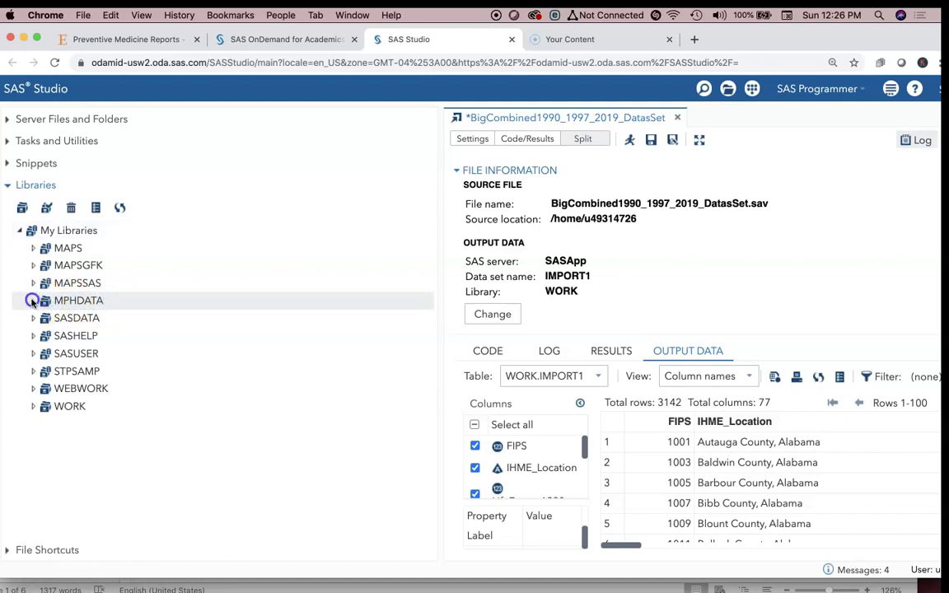
pyautogui.click(34, 407)
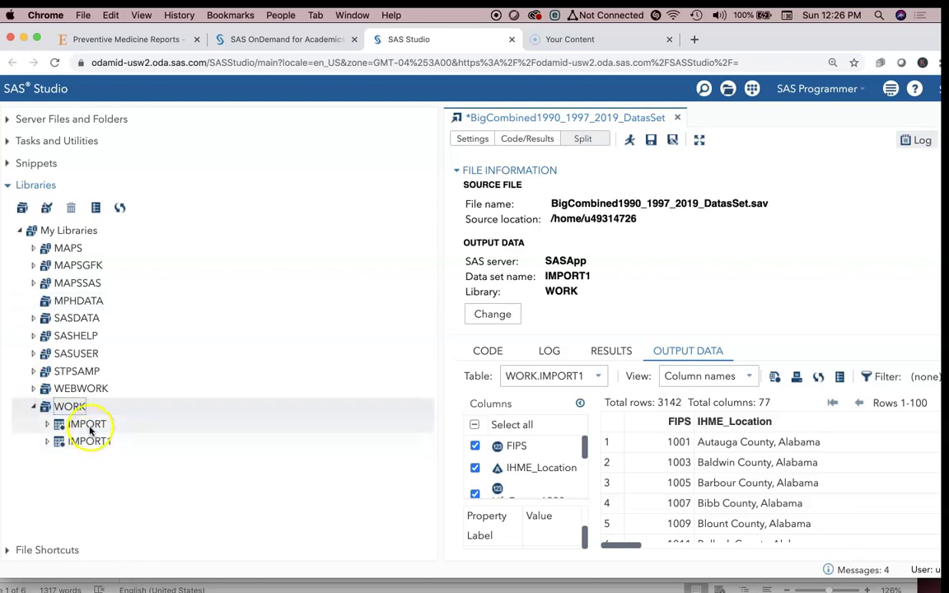
pyautogui.click(607, 351)
pyautogui.click(551, 352)
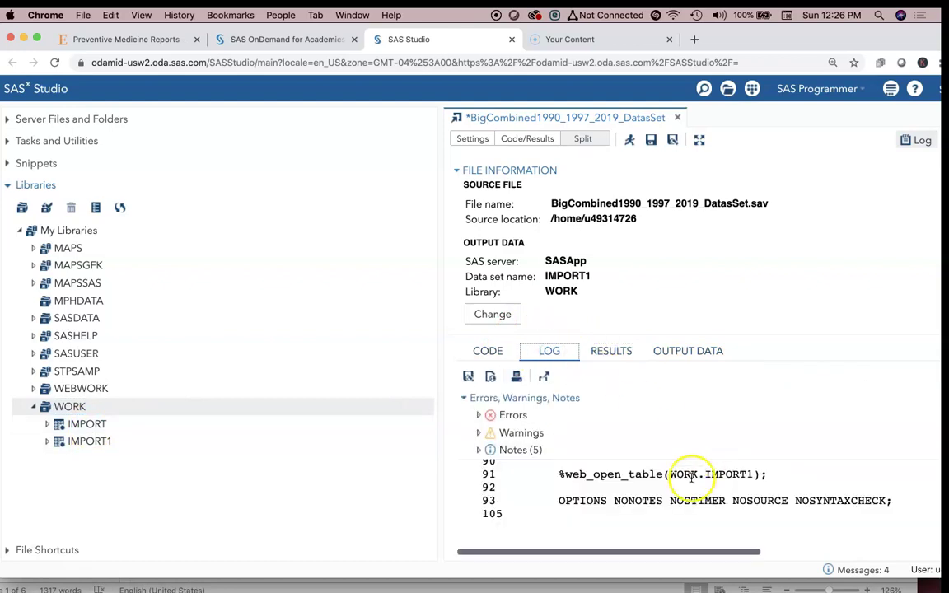
pyautogui.moveTo(670, 475); pyautogui.dragTo(755, 474)
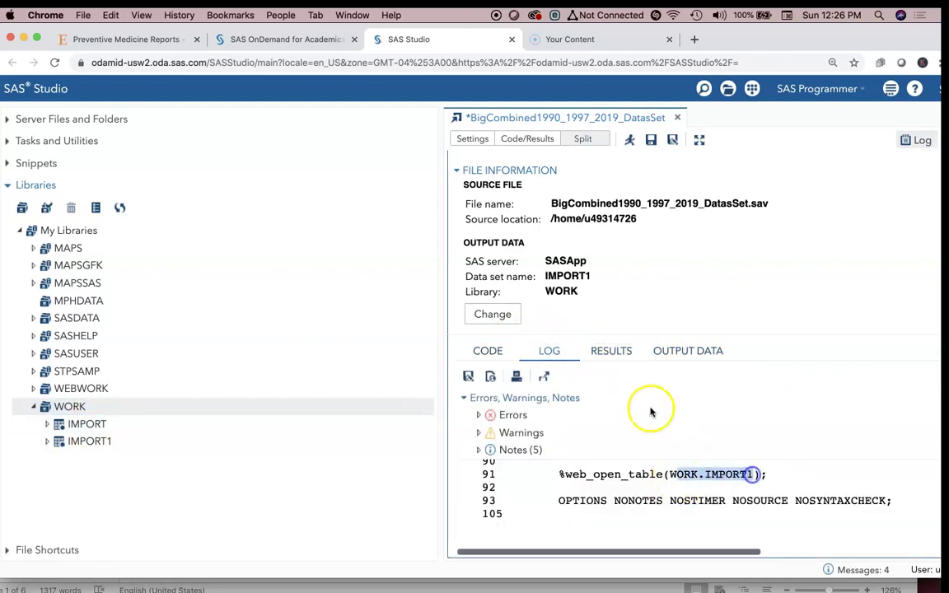
pyautogui.click(499, 355)
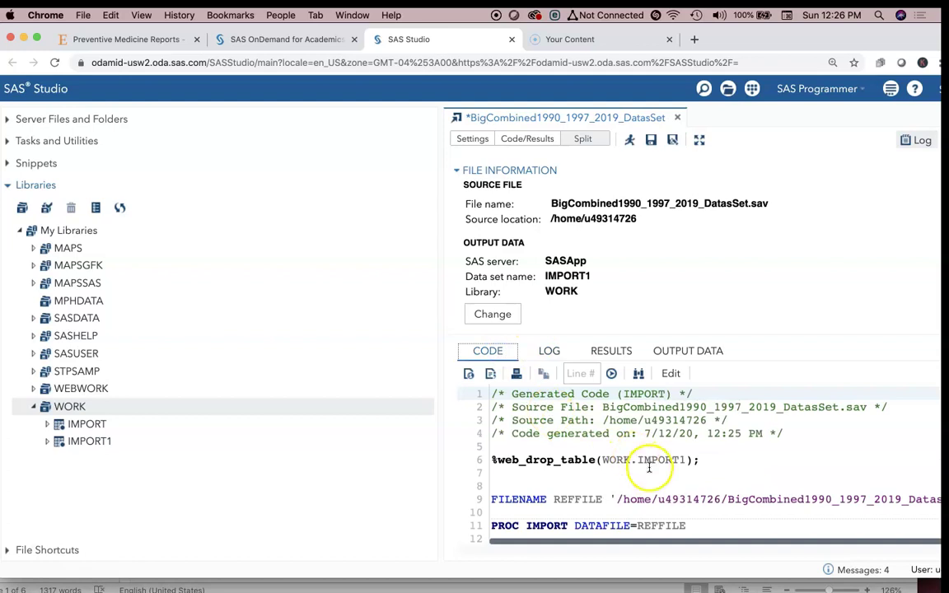
pyautogui.scroll(-3, 650, 468)
pyautogui.scroll(3, 650, 468)
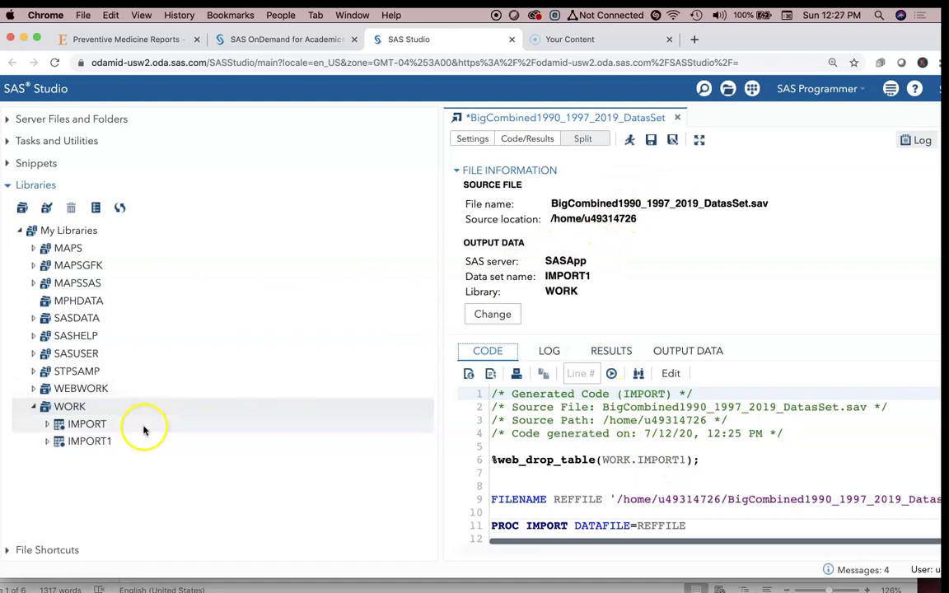
pyautogui.click(47, 424)
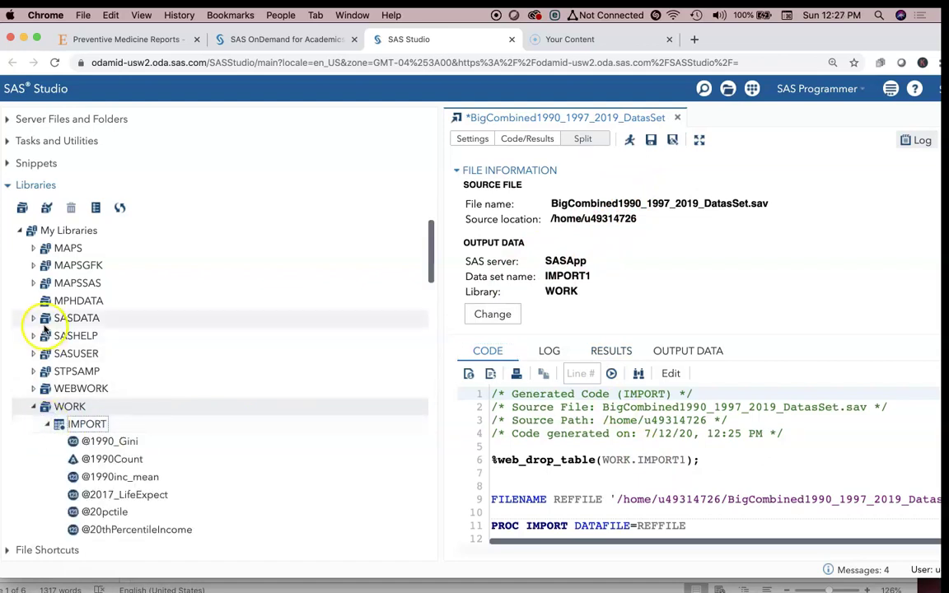
pyautogui.click(48, 425)
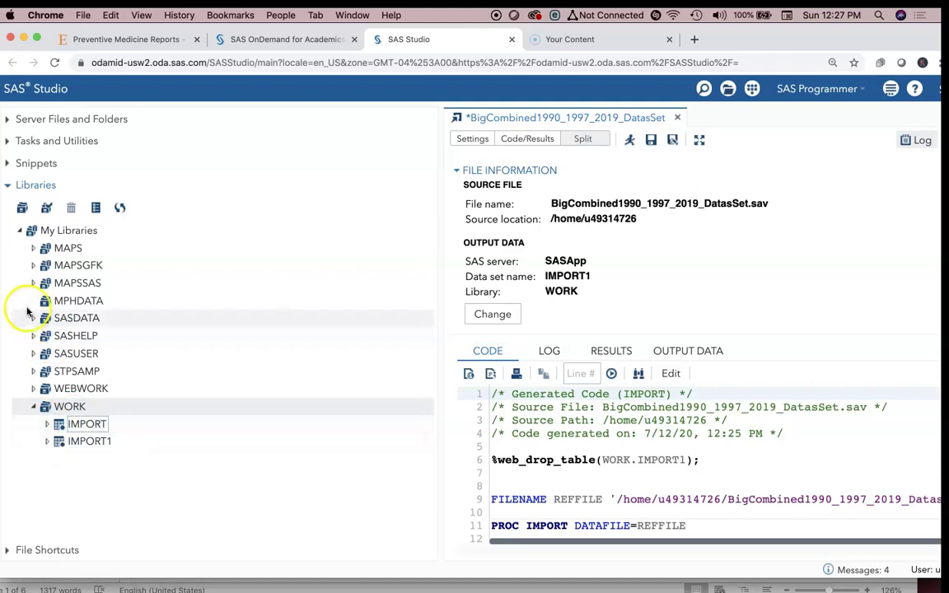
pyautogui.click(62, 301)
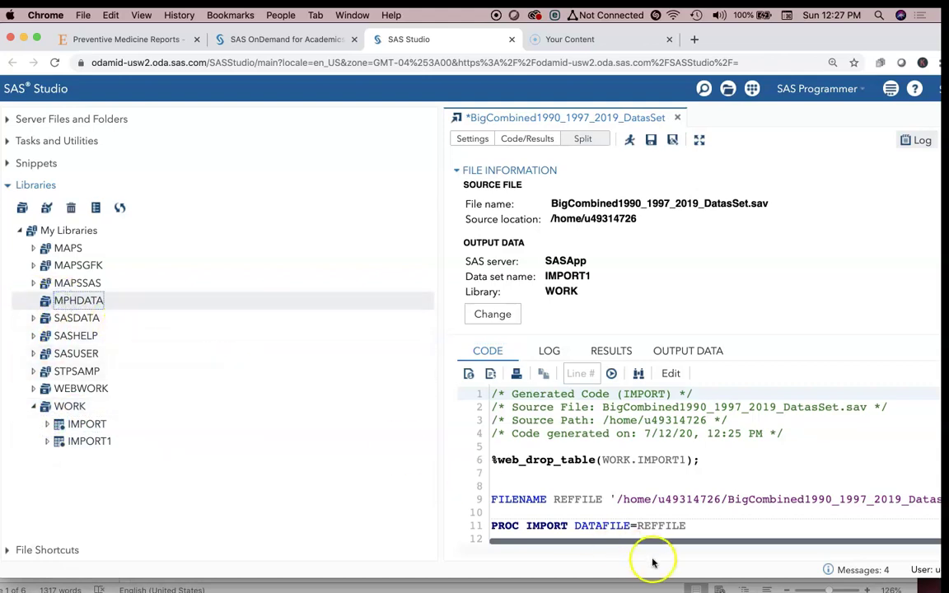
pyautogui.scroll(-3, 631, 483)
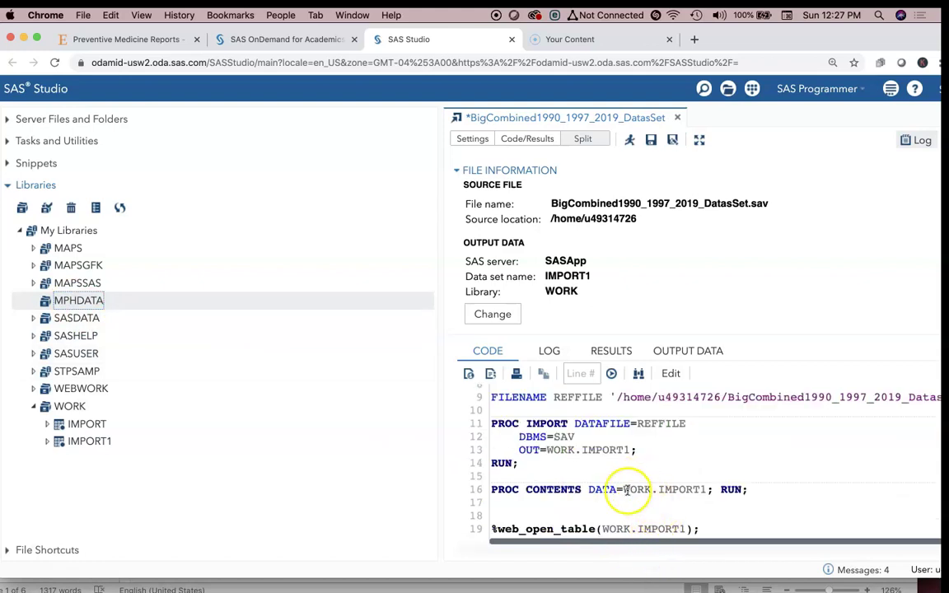
pyautogui.click(588, 490)
pyautogui.moveTo(588, 489); pyautogui.dragTo(703, 490)
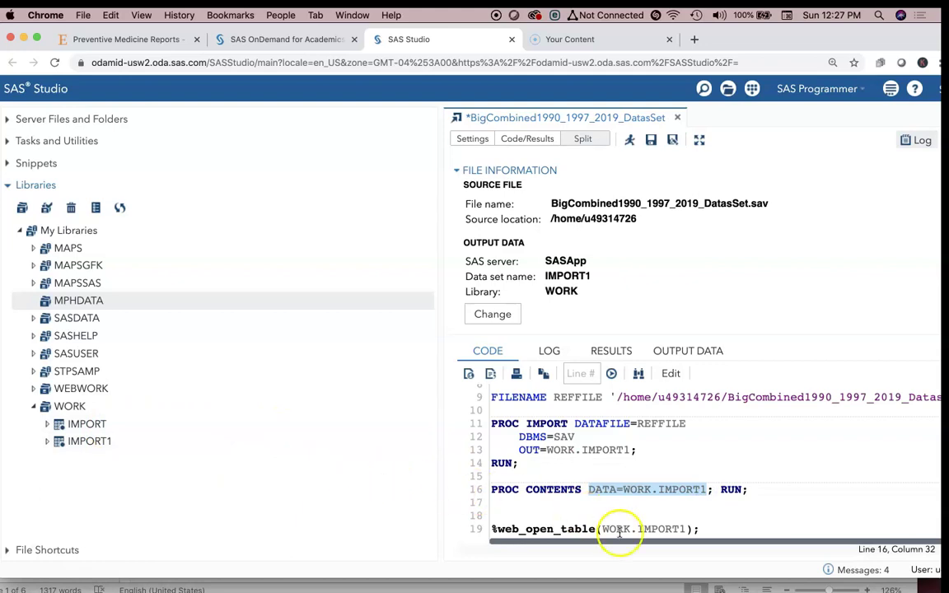
pyautogui.moveTo(603, 529); pyautogui.dragTo(689, 528)
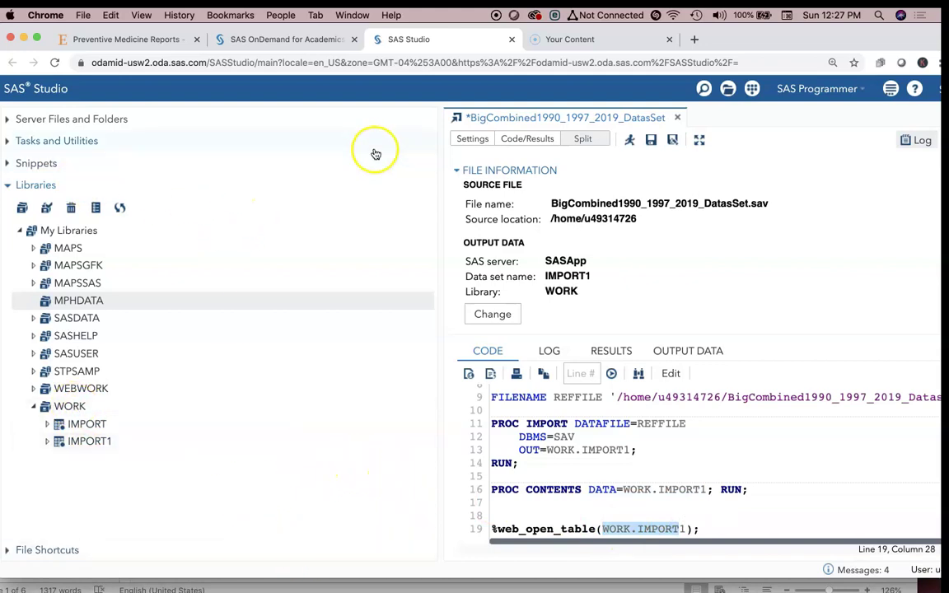
# - Switch the import tab to show its file settings instead of code
pyautogui.click(534, 140)
pyautogui.click(472, 139)
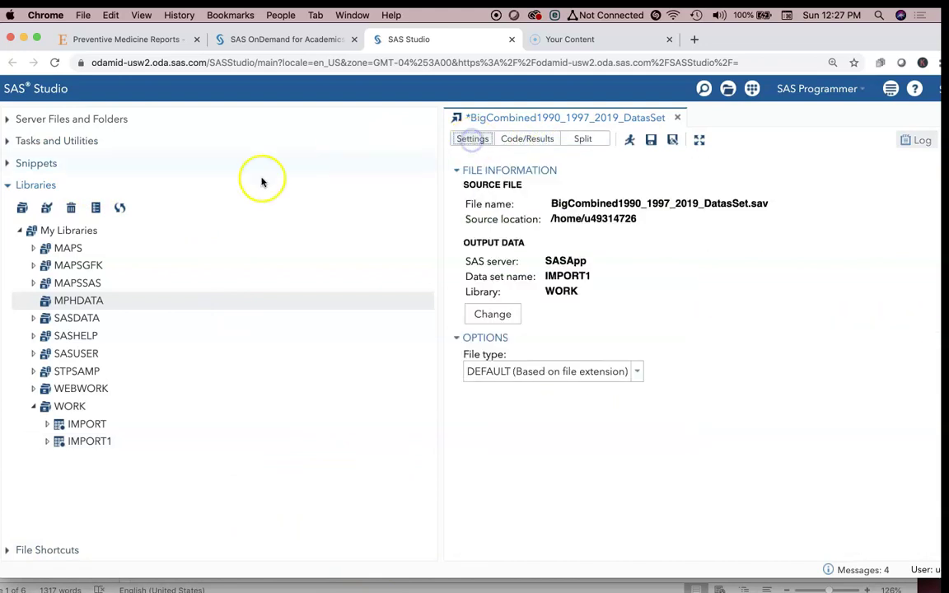
pyautogui.click(10, 185)
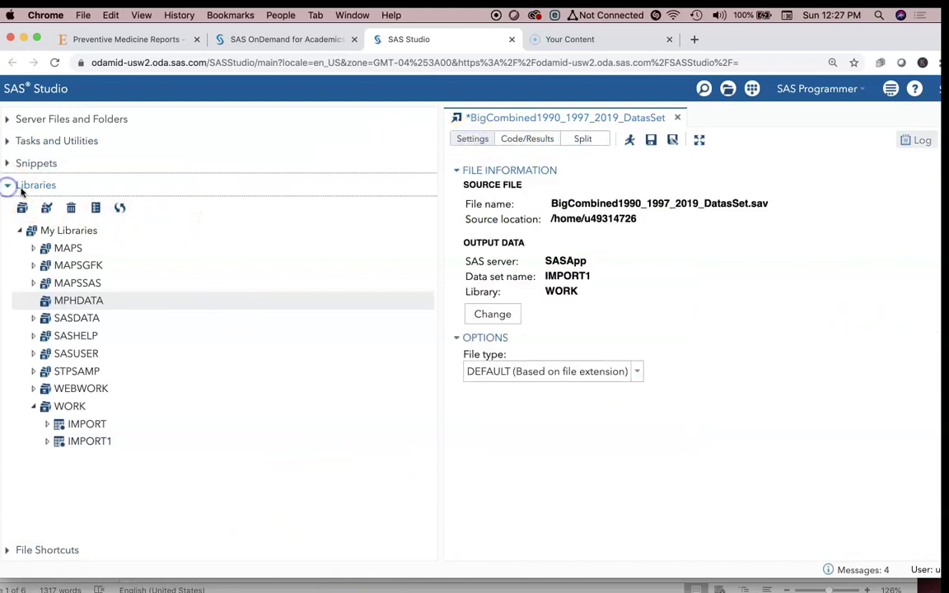
# - Expand Tasks and Utilities > Tasks > Data to list tasks like Sort Data and Rank Data
pyautogui.click(9, 145)
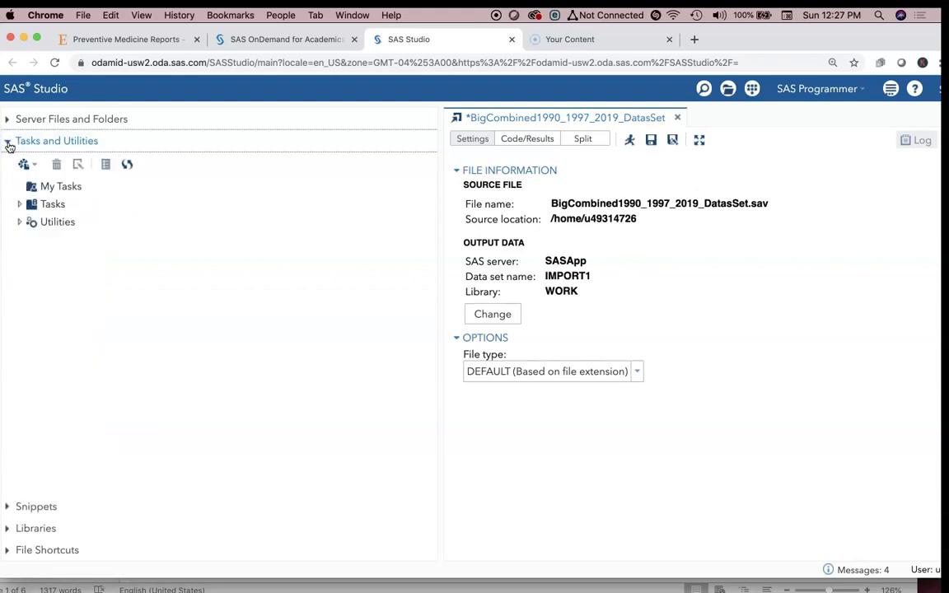
pyautogui.doubleClick(52, 206)
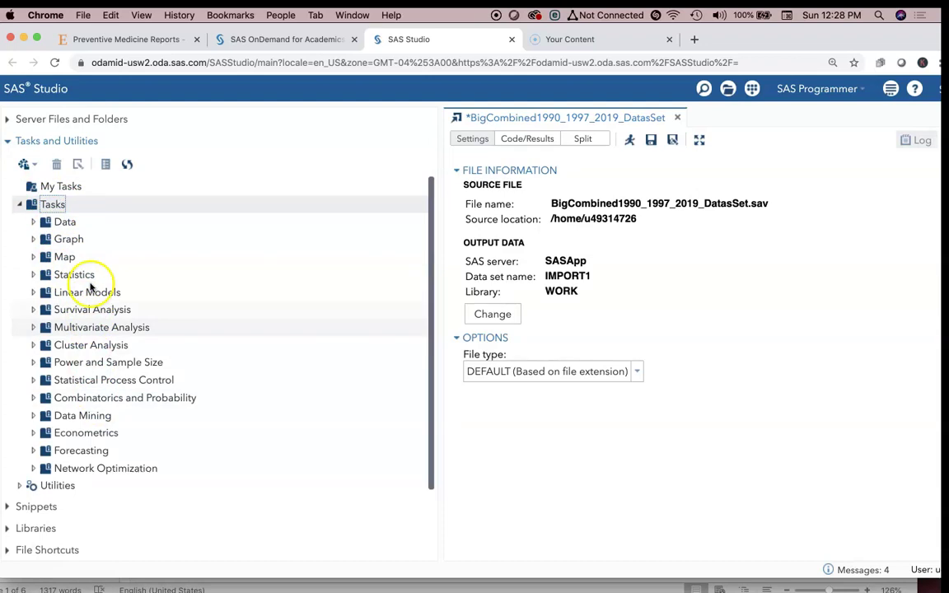
pyautogui.doubleClick(66, 222)
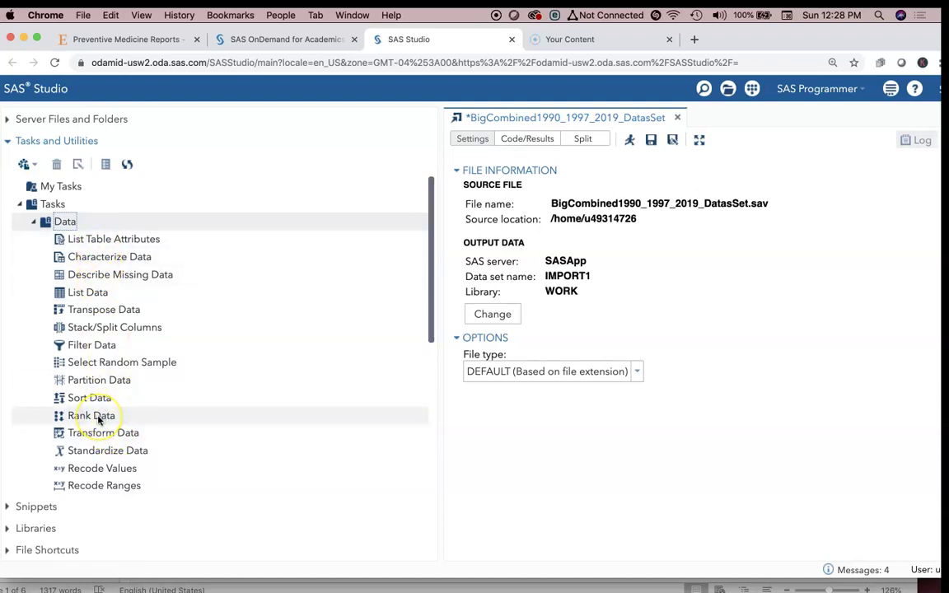
# - Open the Rank Data task and widen its settings pane
pyautogui.doubleClick(99, 419)
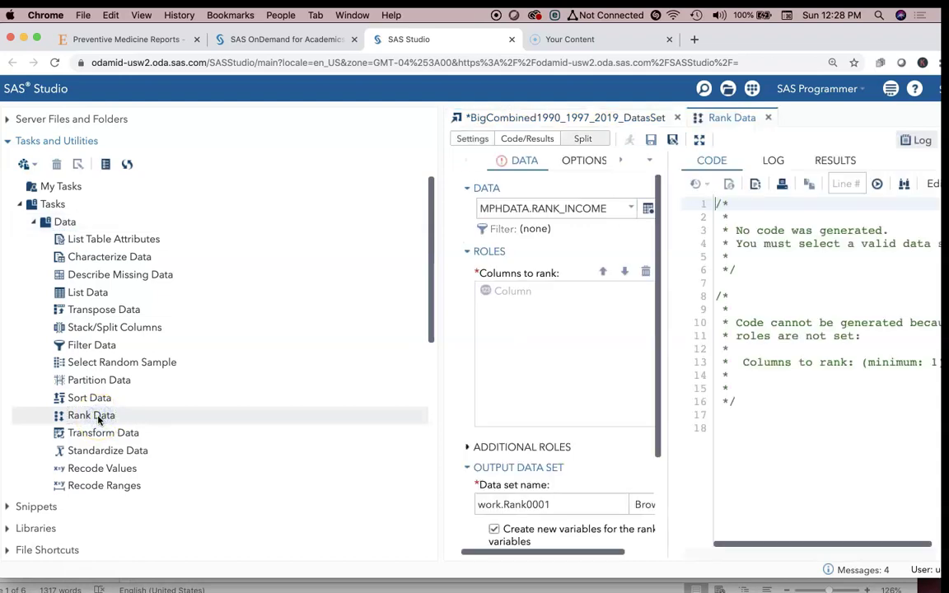
pyautogui.moveTo(617, 552); pyautogui.dragTo(667, 547)
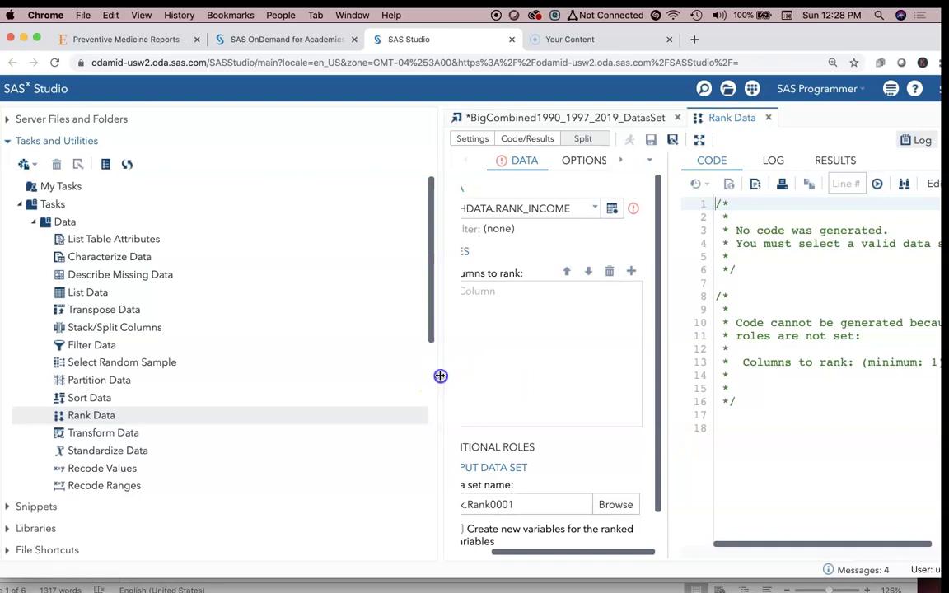
pyautogui.moveTo(439, 377); pyautogui.dragTo(191, 377)
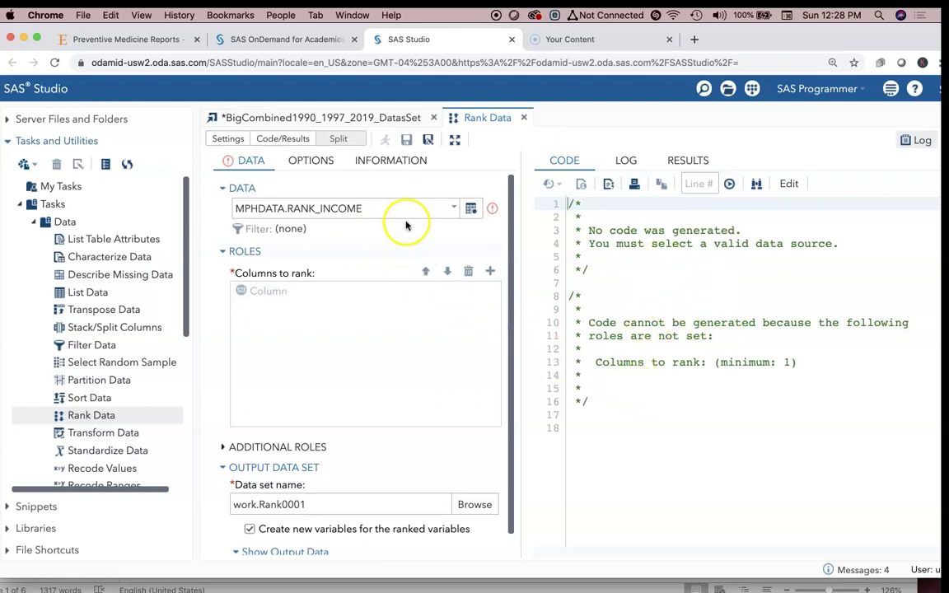
# - Pick IMPORT1 from the WORK library as the Rank Data input table
pyautogui.click(452, 209)
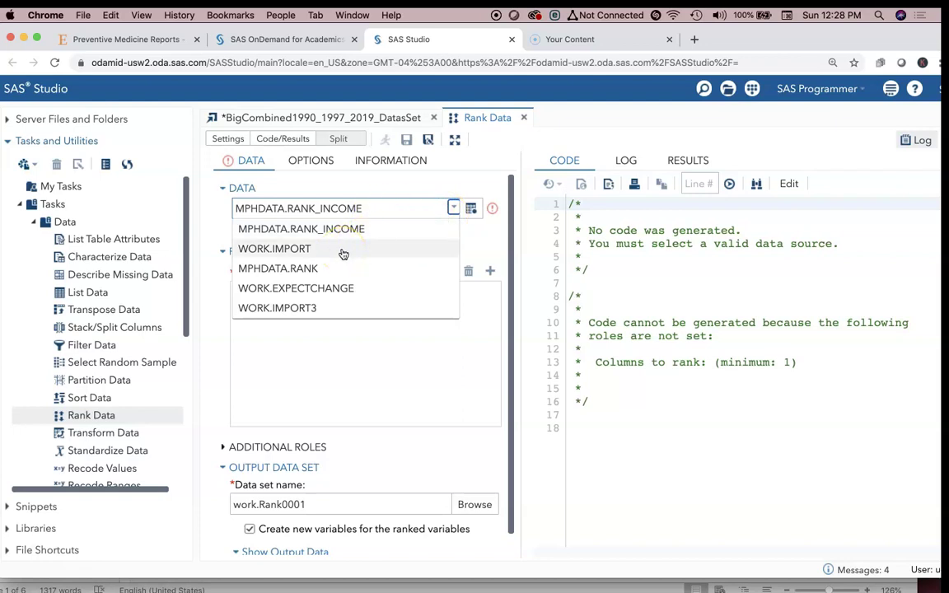
pyautogui.click(472, 209)
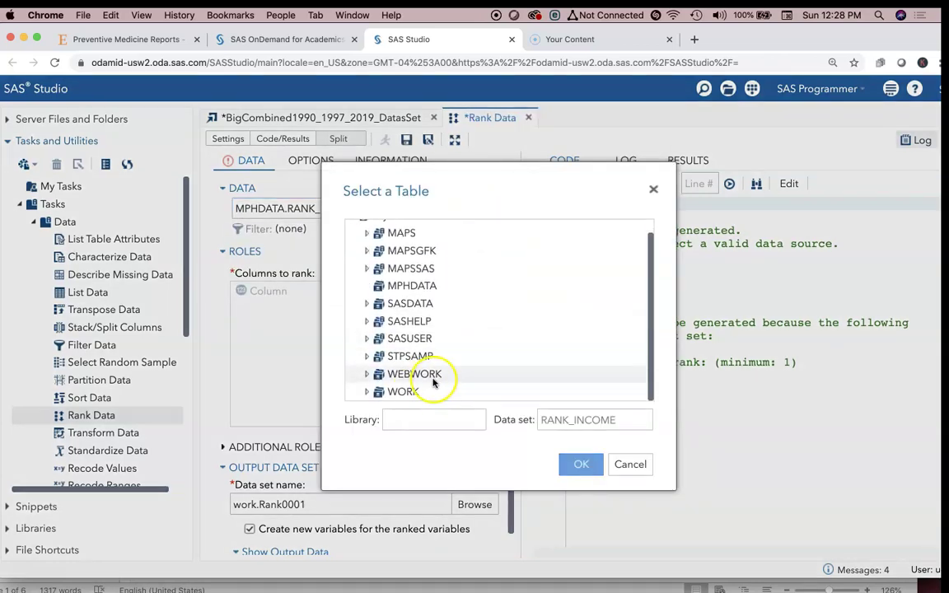
pyautogui.doubleClick(416, 389)
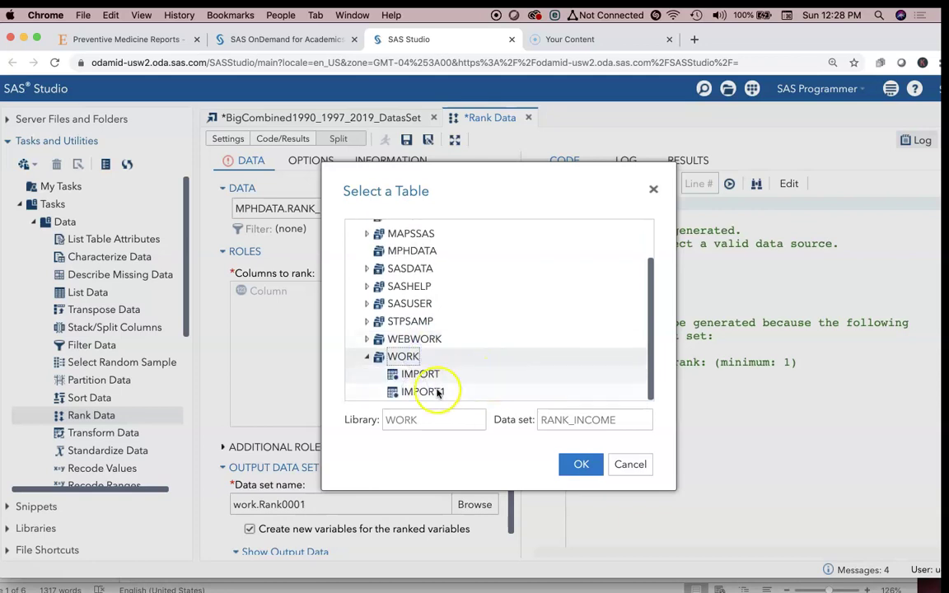
pyautogui.doubleClick(434, 392)
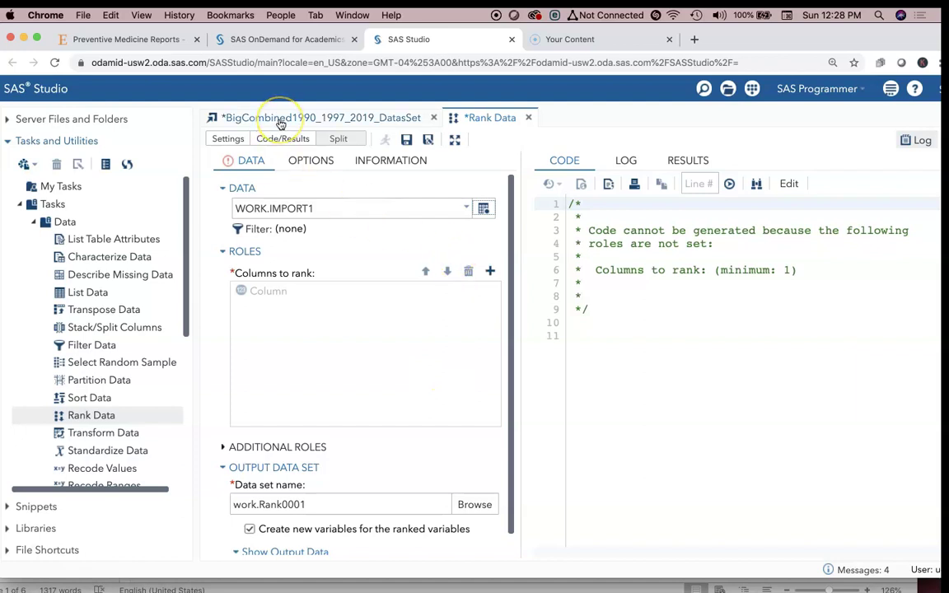
# - Add HouseholdIncome from the Columns list as the column to rank
pyautogui.click(490, 273)
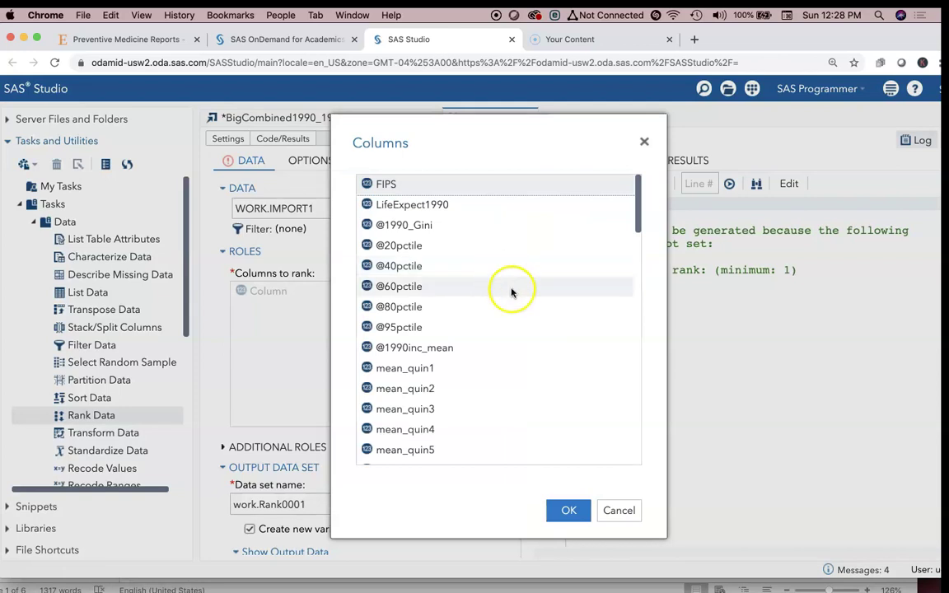
pyautogui.scroll(-10, 519, 330)
pyautogui.scroll(-5, 541, 372)
pyautogui.scroll(3, 504, 350)
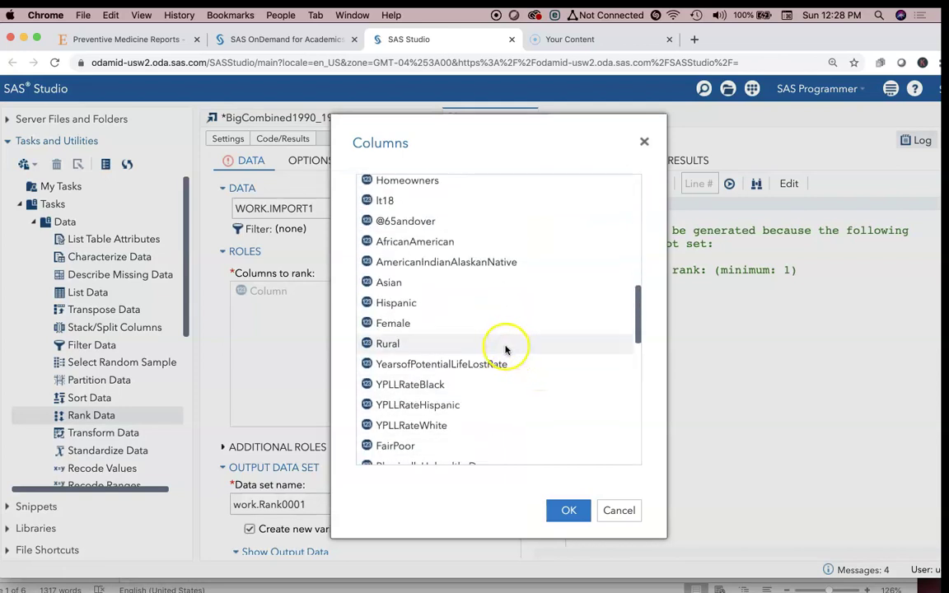
pyautogui.scroll(1, 503, 346)
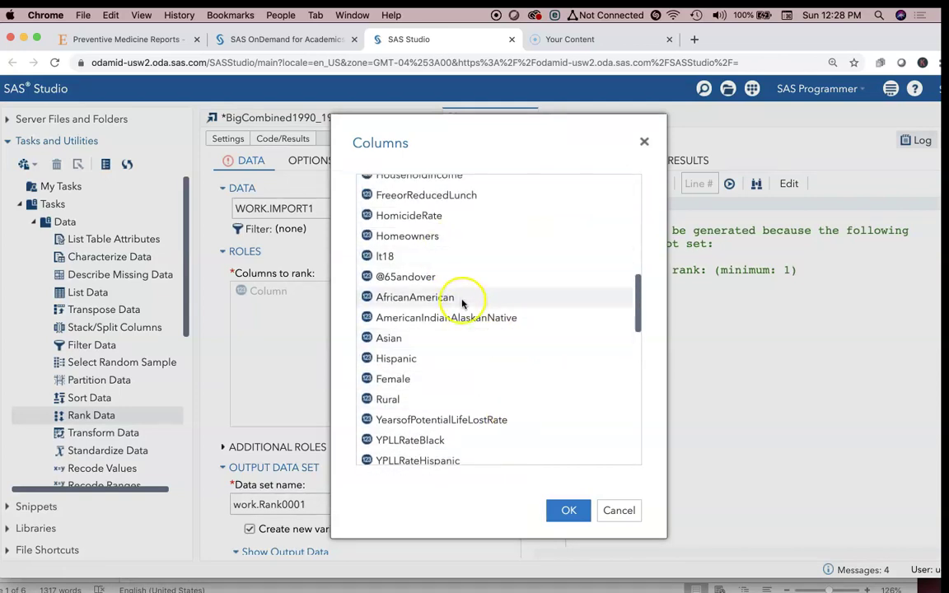
pyautogui.scroll(-6, 476, 328)
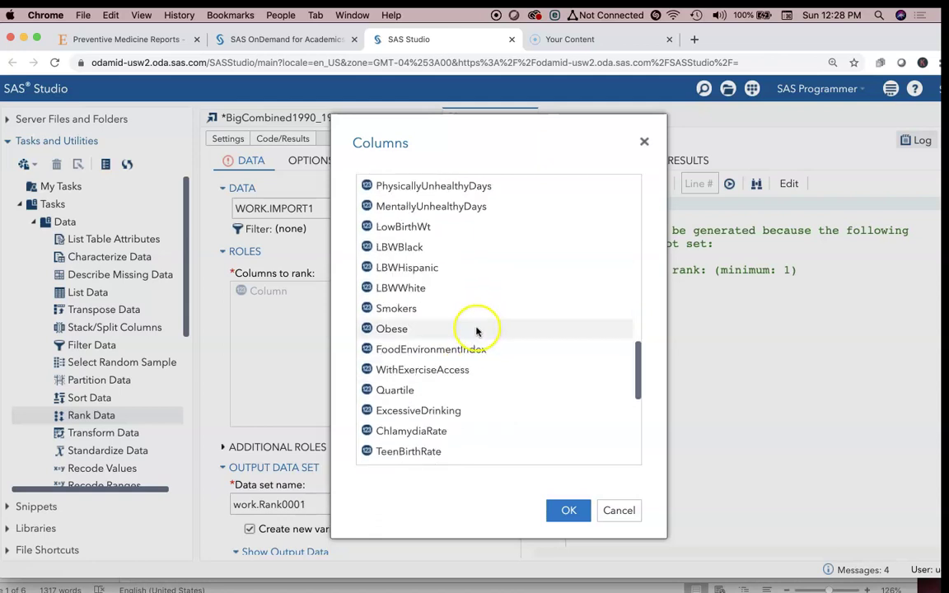
pyautogui.scroll(5, 458, 351)
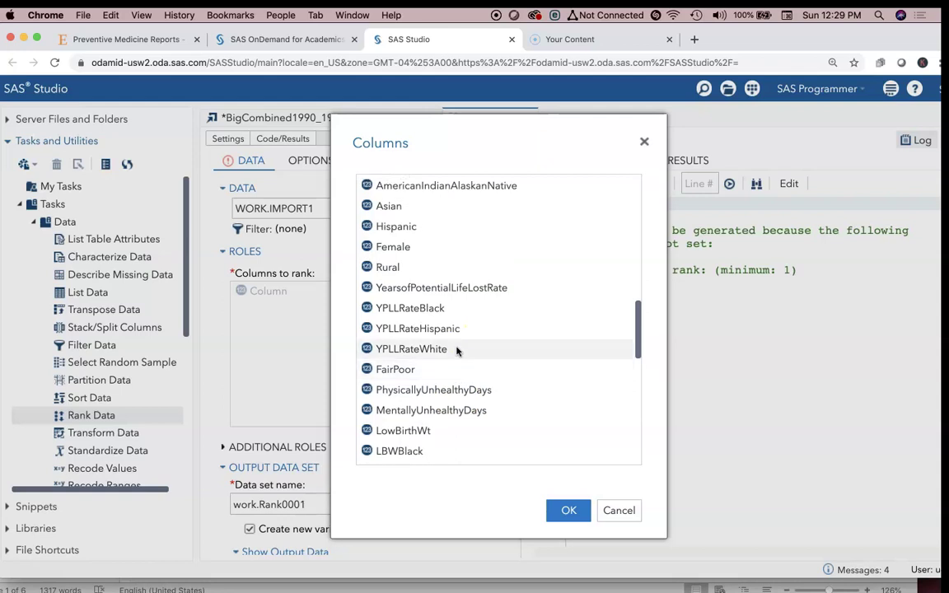
pyautogui.scroll(3, 458, 352)
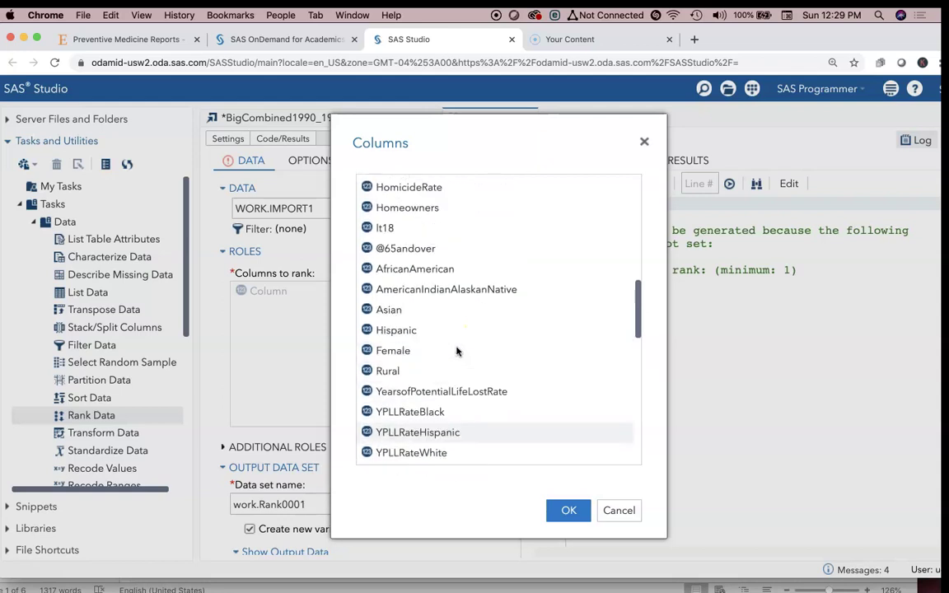
pyautogui.scroll(2, 458, 351)
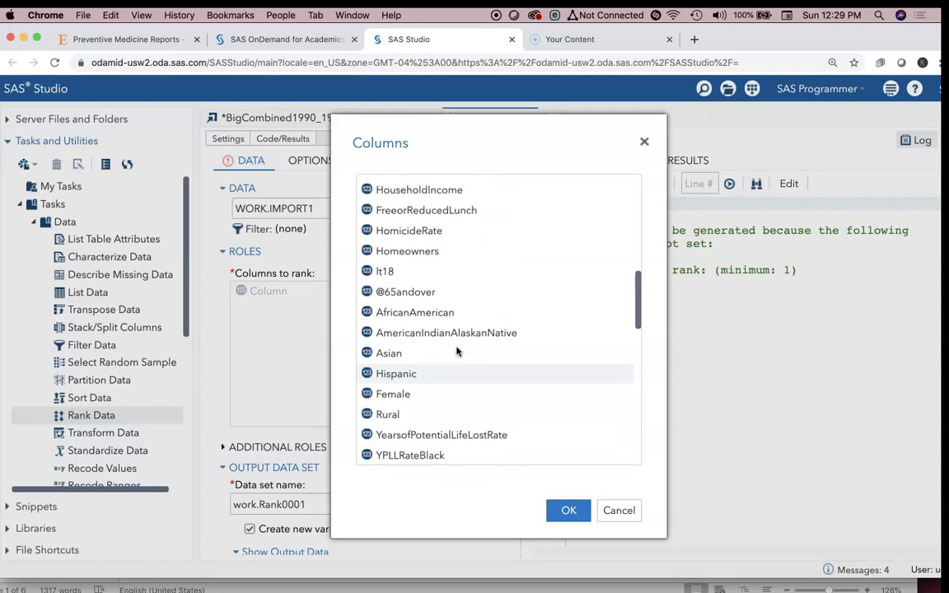
pyautogui.scroll(3, 457, 351)
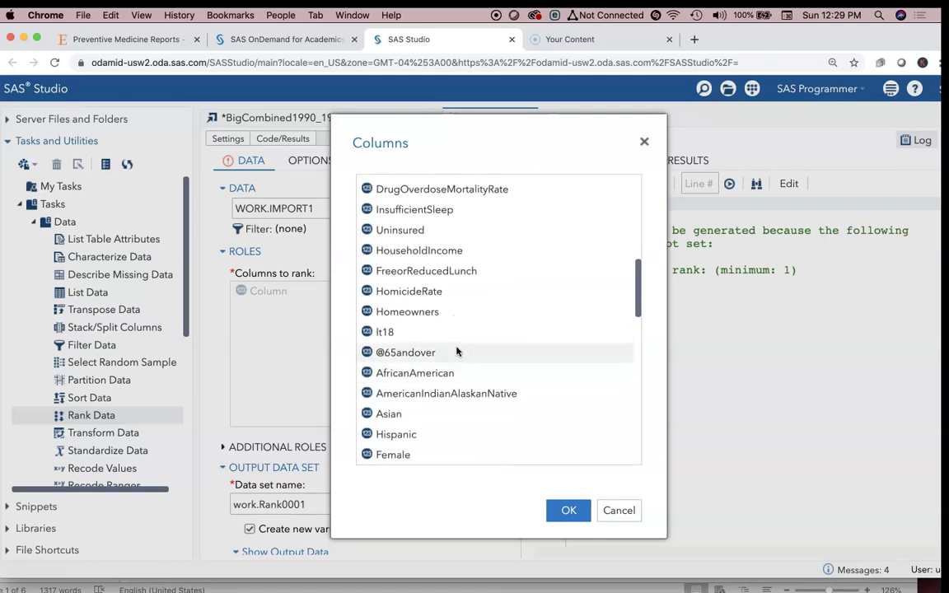
pyautogui.scroll(-15, 457, 351)
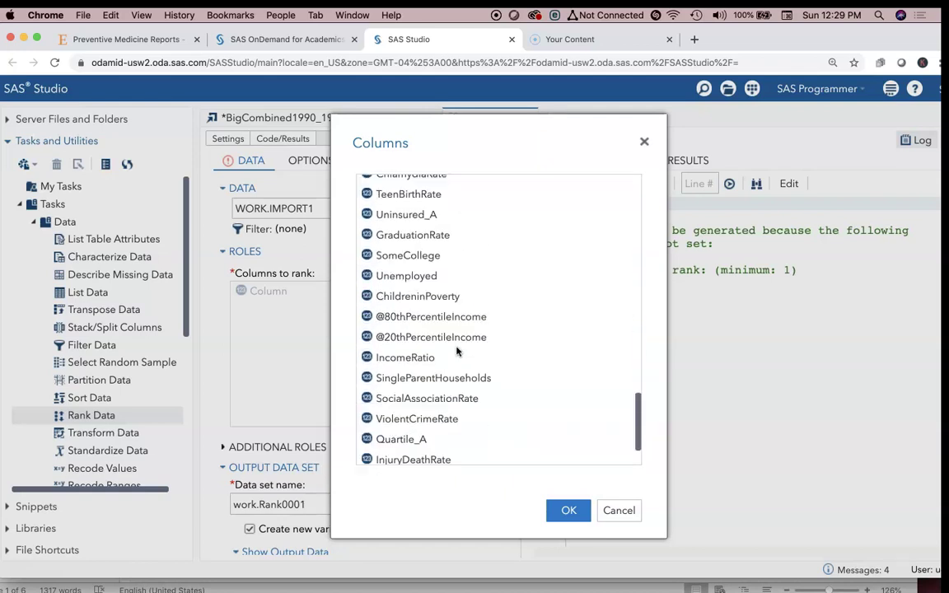
pyautogui.scroll(12, 458, 351)
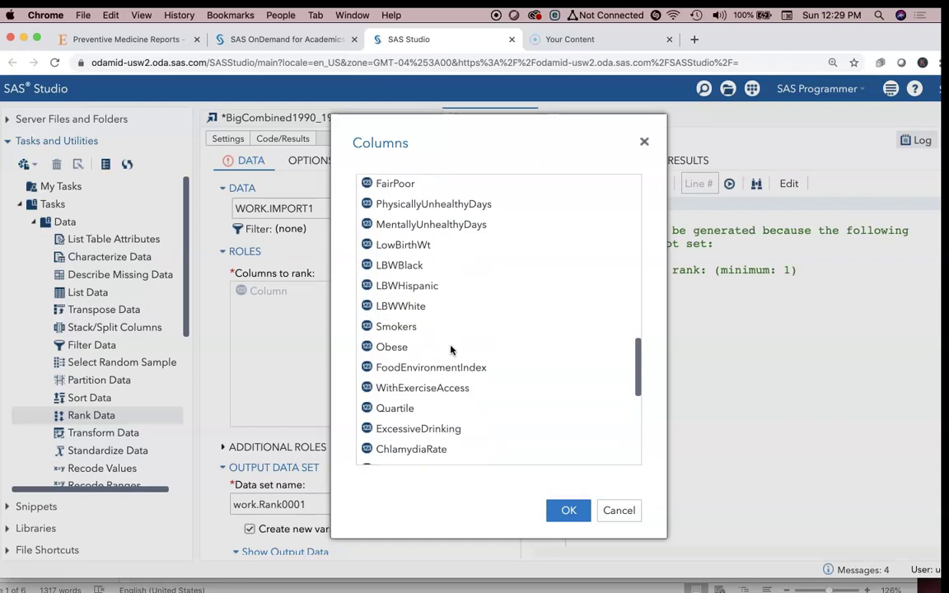
pyautogui.scroll(4, 451, 351)
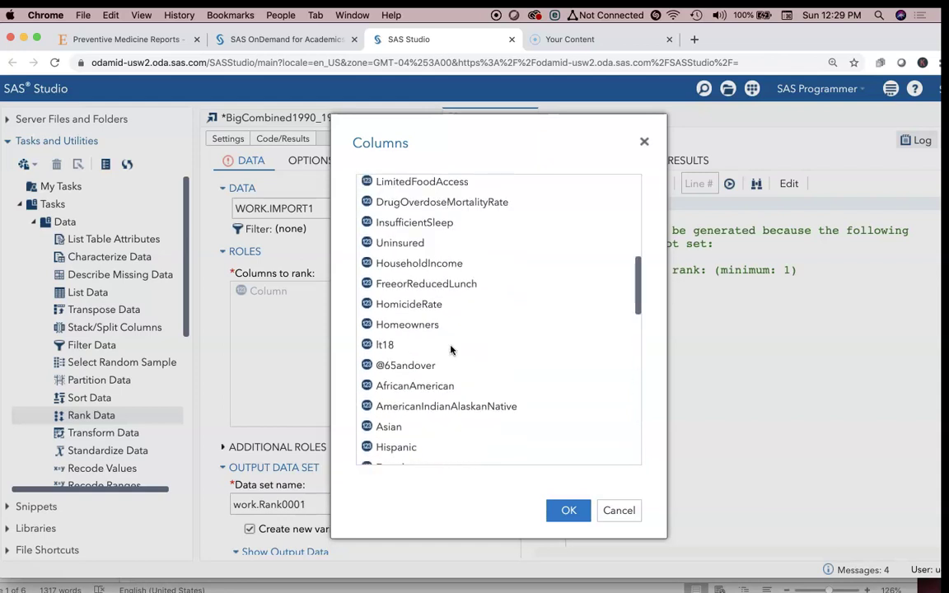
pyautogui.click(398, 262)
# - Confirm HouseholdIncome, then highlight the output name and rank_HouseholdIncome in the generated PROC RANK code
pyautogui.click(398, 261)
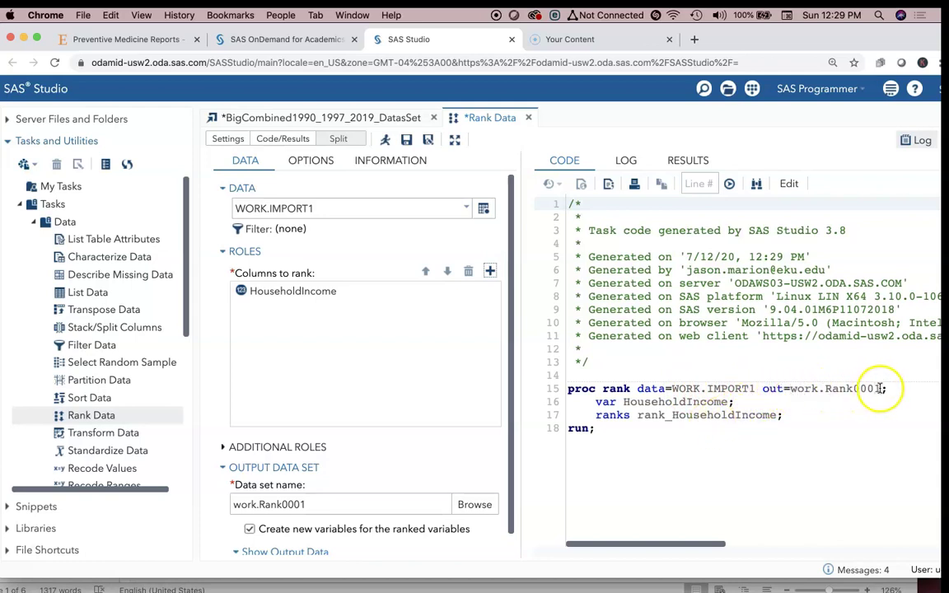
pyautogui.moveTo(881, 389); pyautogui.dragTo(854, 389)
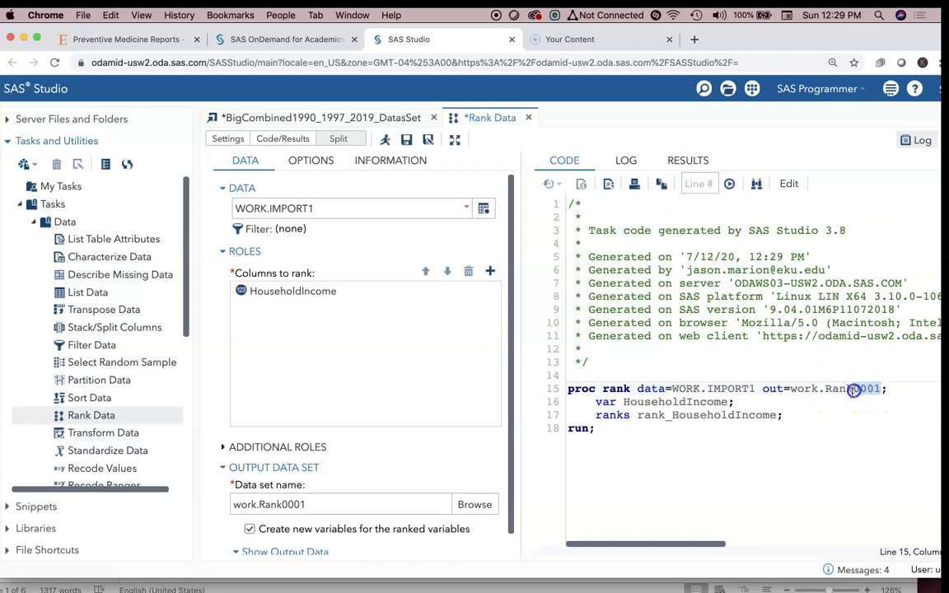
pyautogui.click(836, 418)
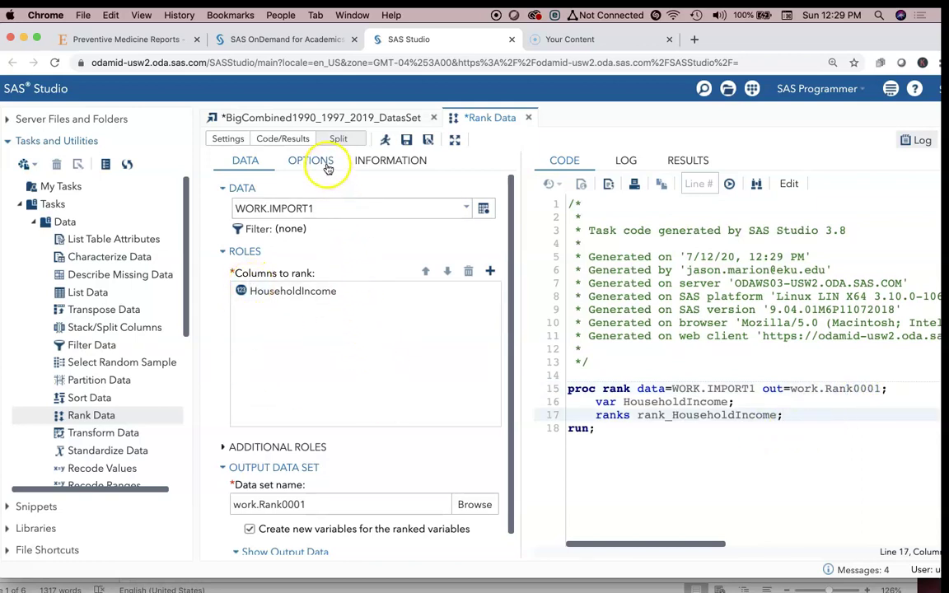
pyautogui.click(666, 418)
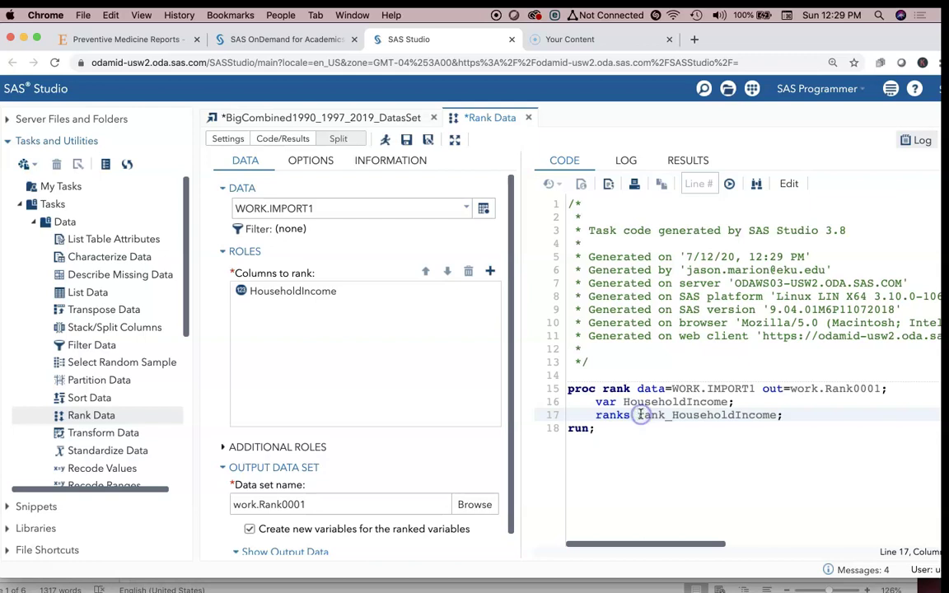
pyautogui.moveTo(641, 415); pyautogui.dragTo(740, 415)
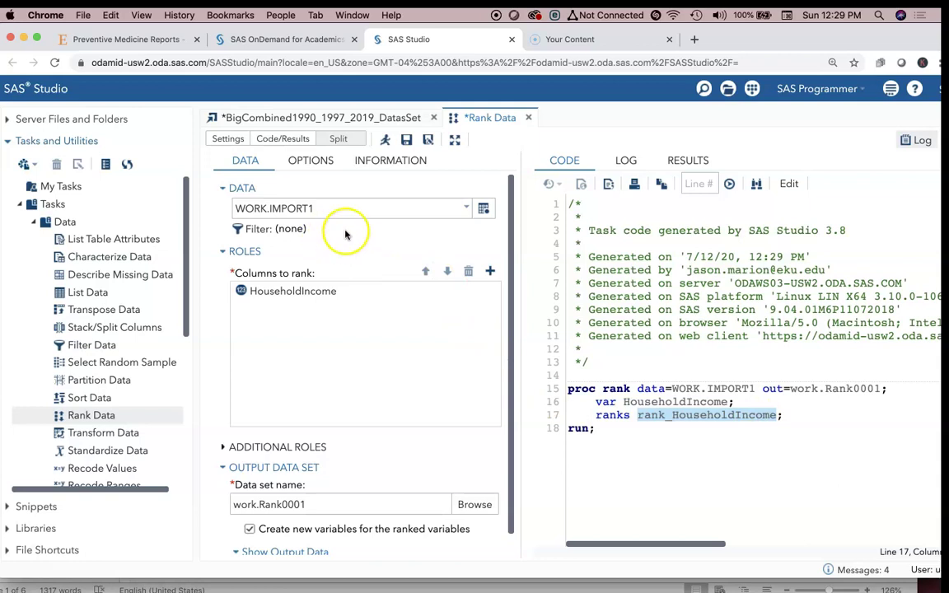
# - Set the ranking method to Quantiles with Deciles, giving groups=10
pyautogui.click(307, 161)
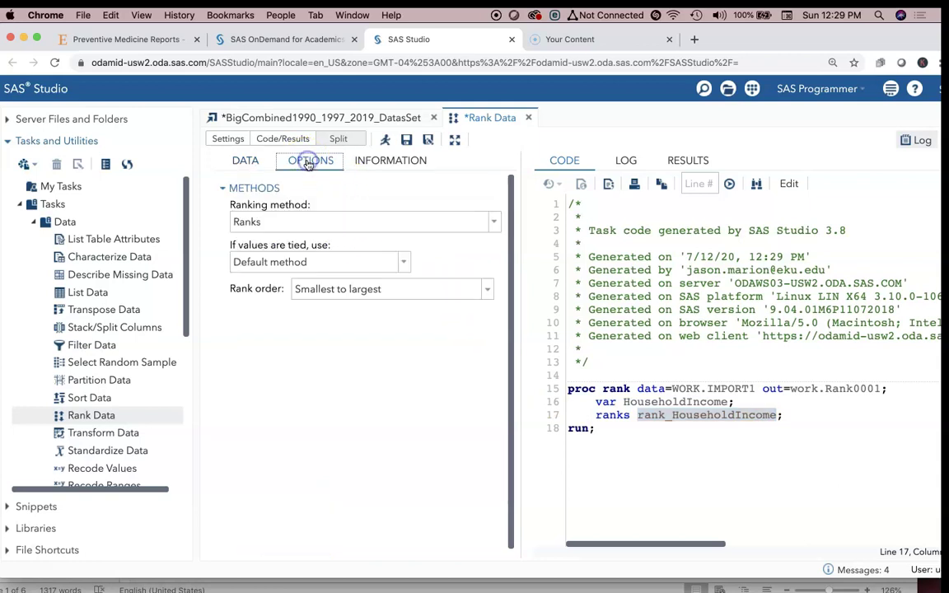
pyautogui.click(338, 222)
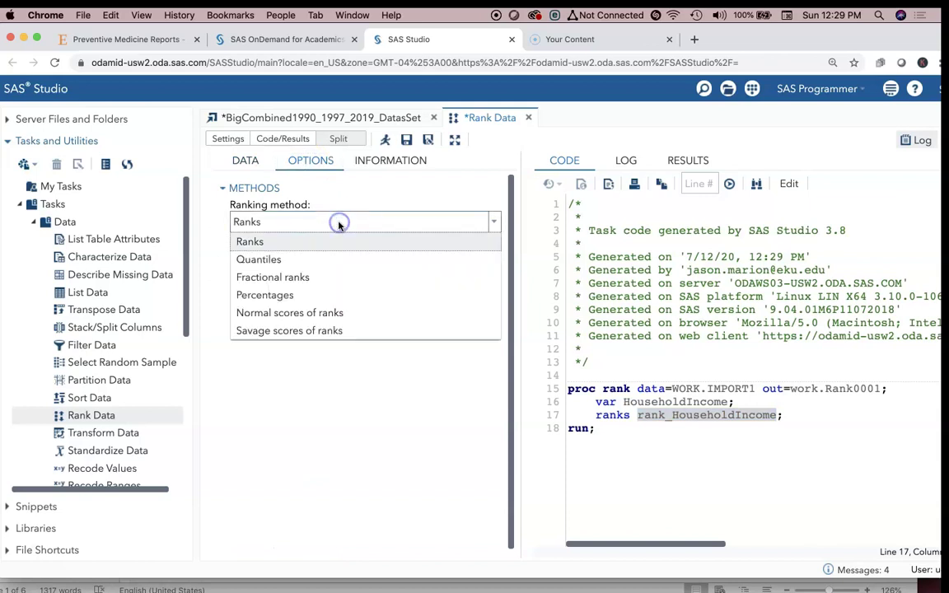
pyautogui.click(316, 261)
pyautogui.click(252, 302)
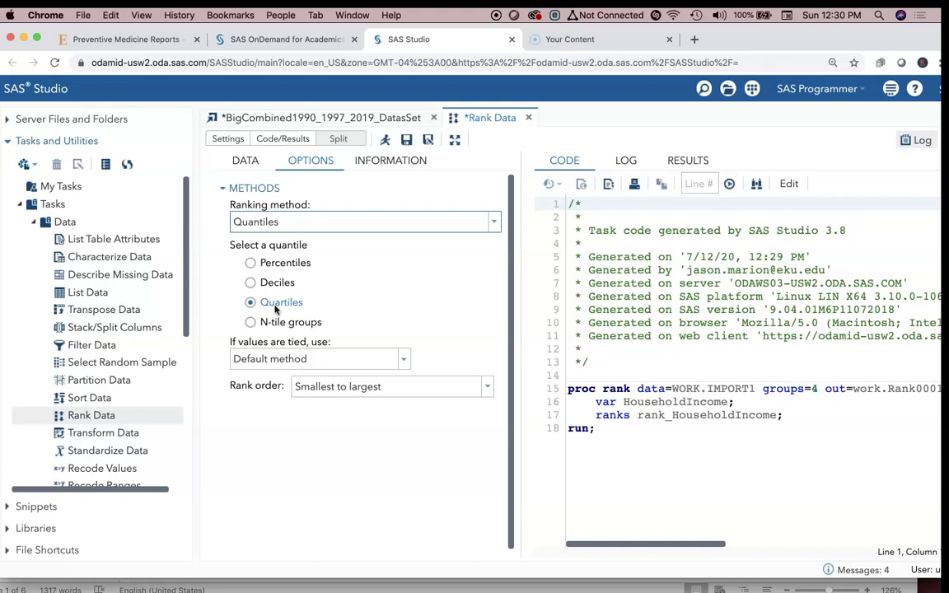
pyautogui.click(277, 285)
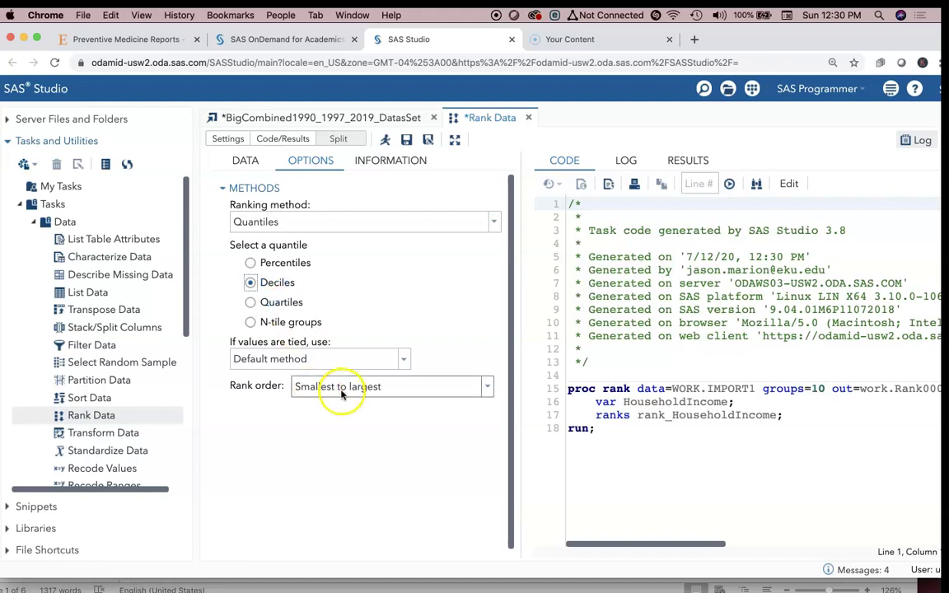
# - Switch to N-tile groups and adjust the number of groups, typing 4
pyautogui.click(284, 324)
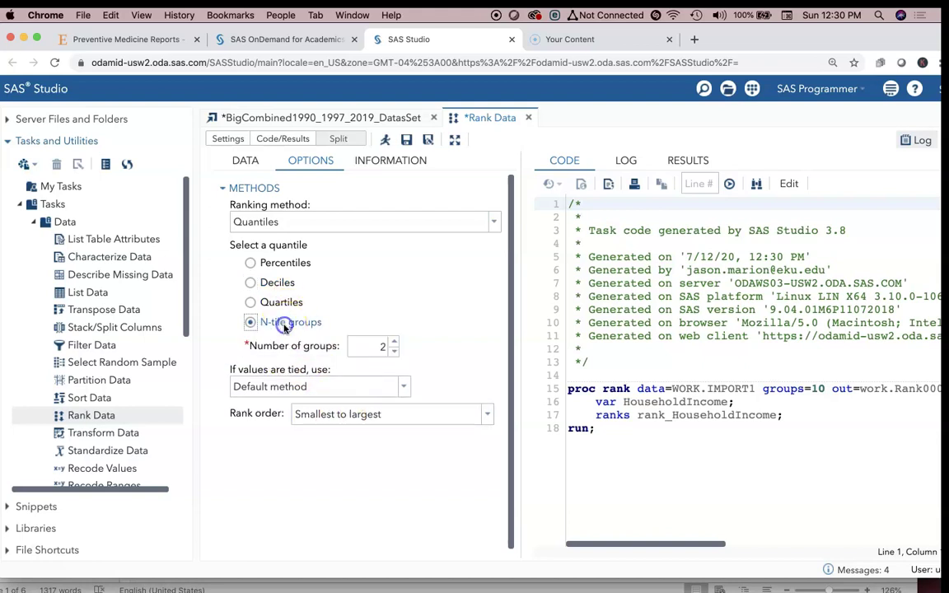
pyautogui.click(394, 342)
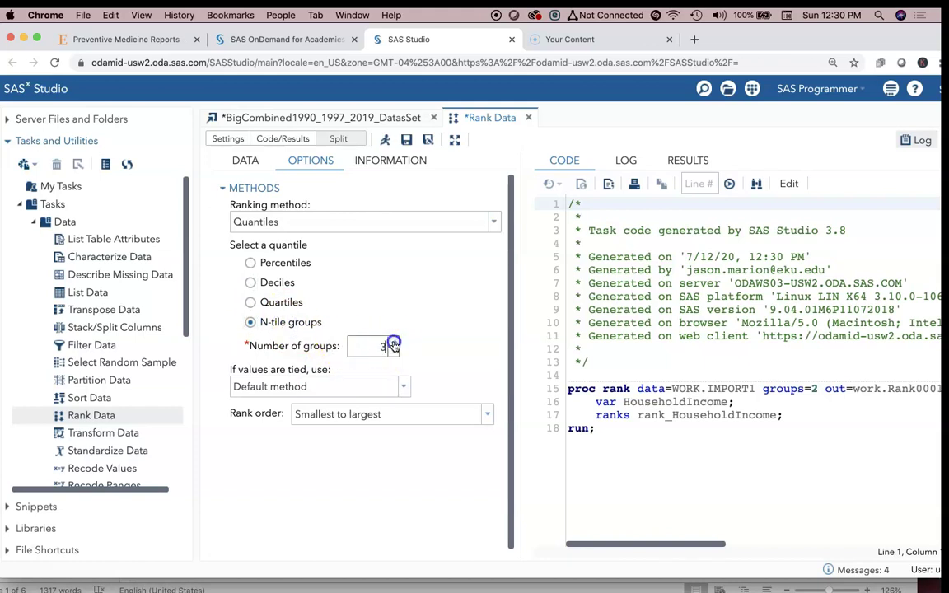
pyautogui.click(394, 343)
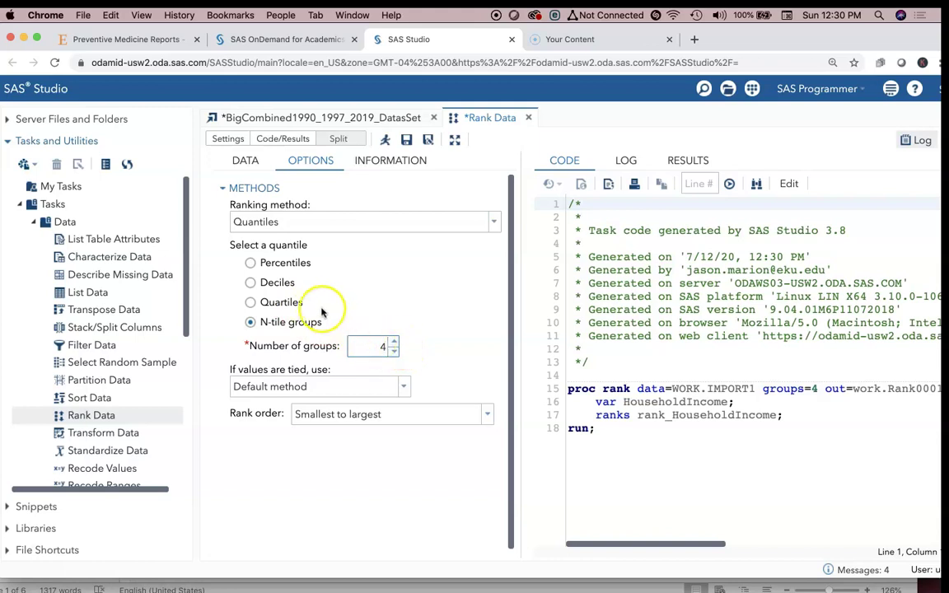
pyautogui.click(397, 344)
pyautogui.click(396, 344)
pyautogui.click(396, 343)
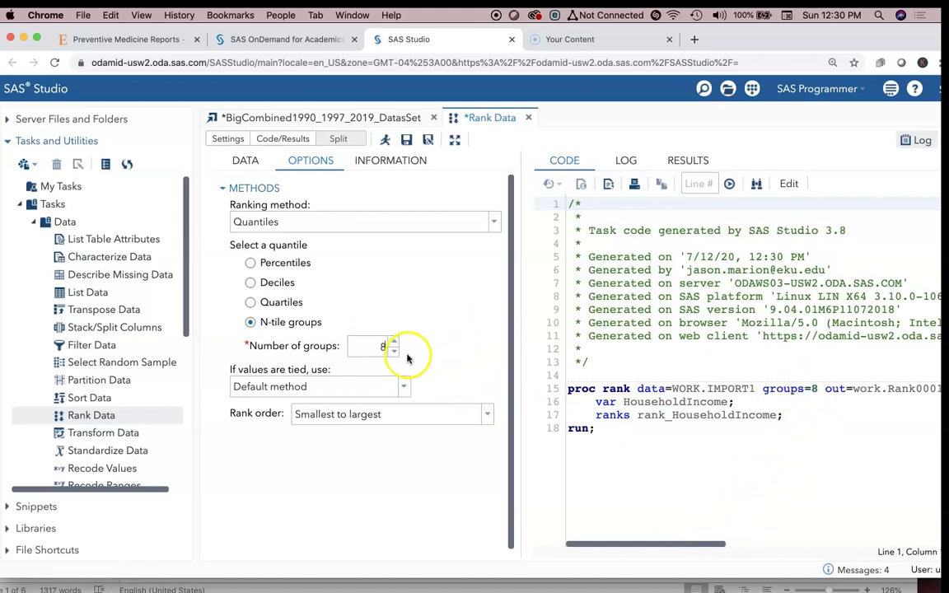
pyautogui.click(382, 349)
pyautogui.press('BackSpace')
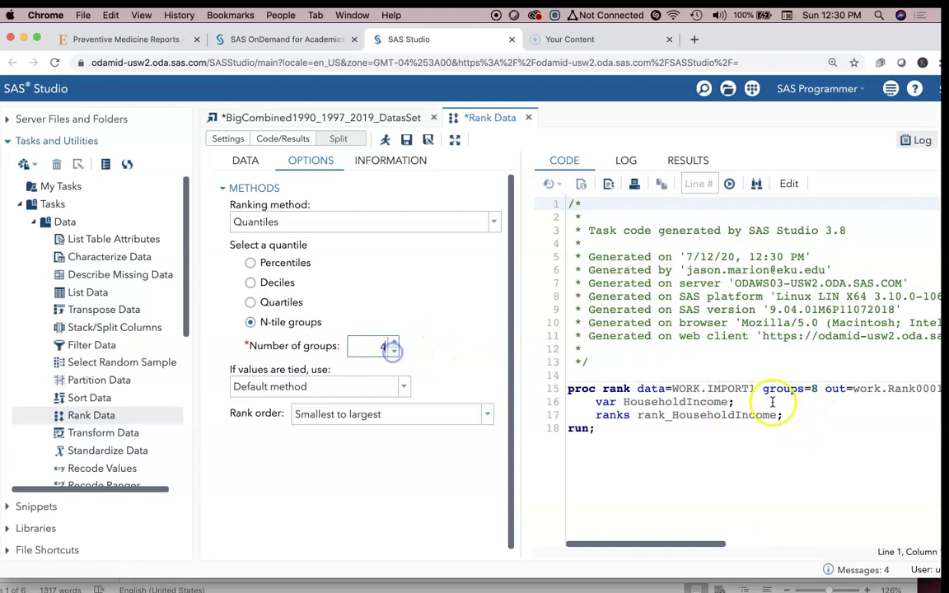
pyautogui.write('4')
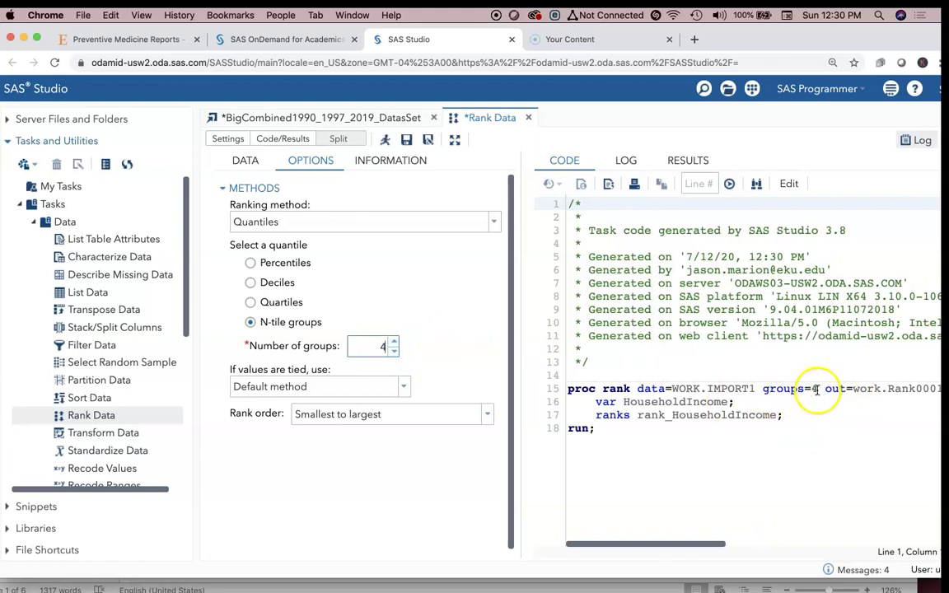
# - Compare Quartiles and Deciles, then settle on N-tile groups of 8, producing groups=8
pyautogui.click(276, 302)
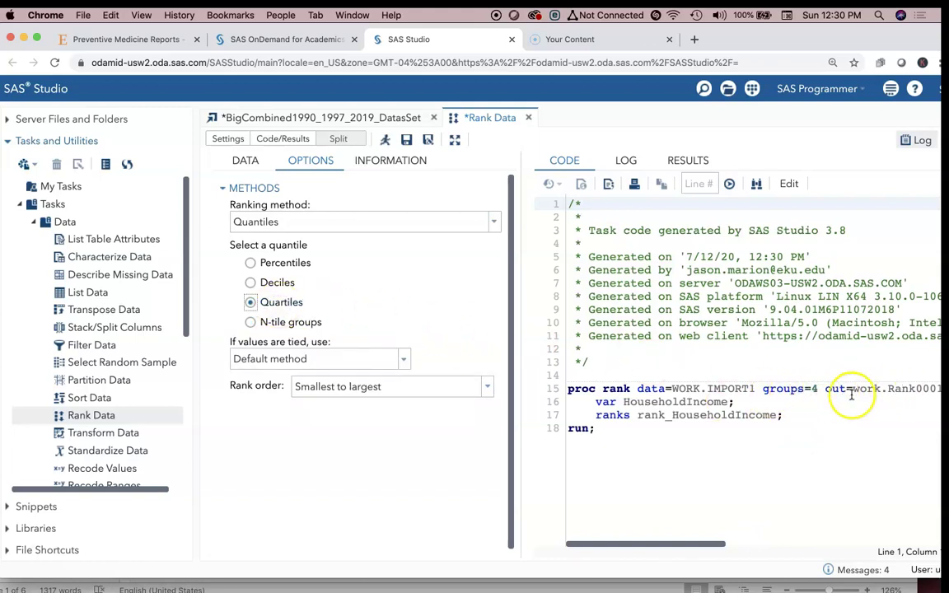
pyautogui.click(814, 389)
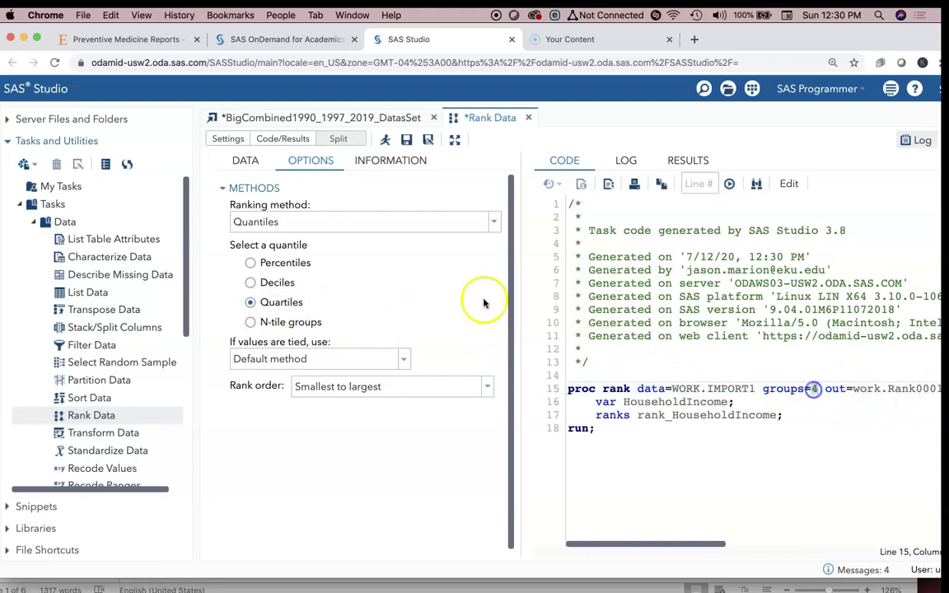
pyautogui.click(293, 283)
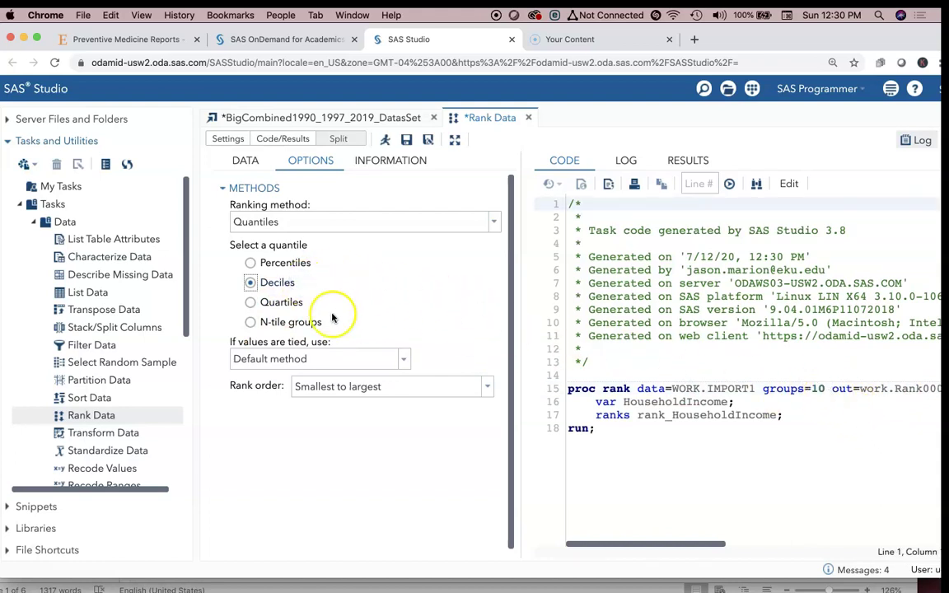
pyautogui.click(302, 323)
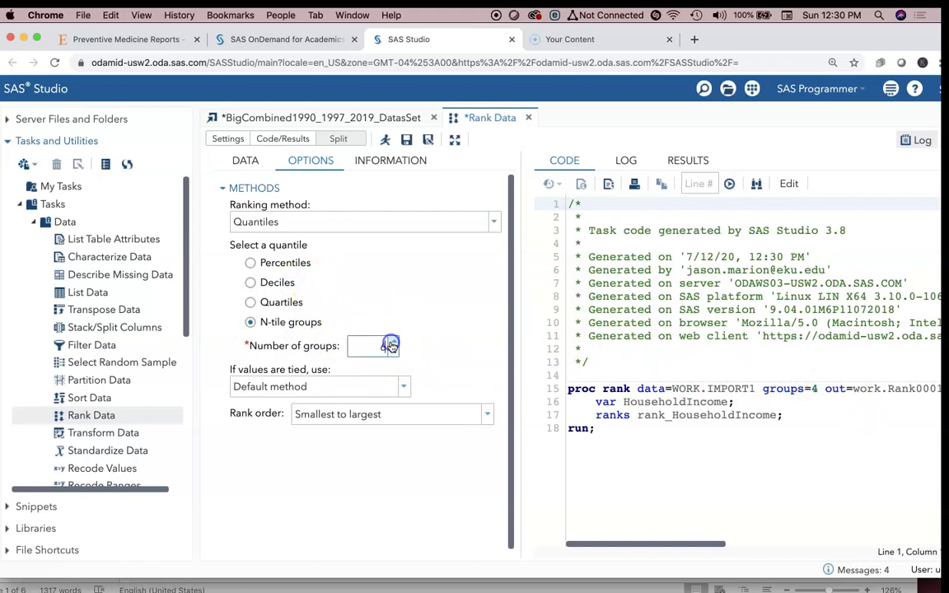
pyautogui.click(739, 546)
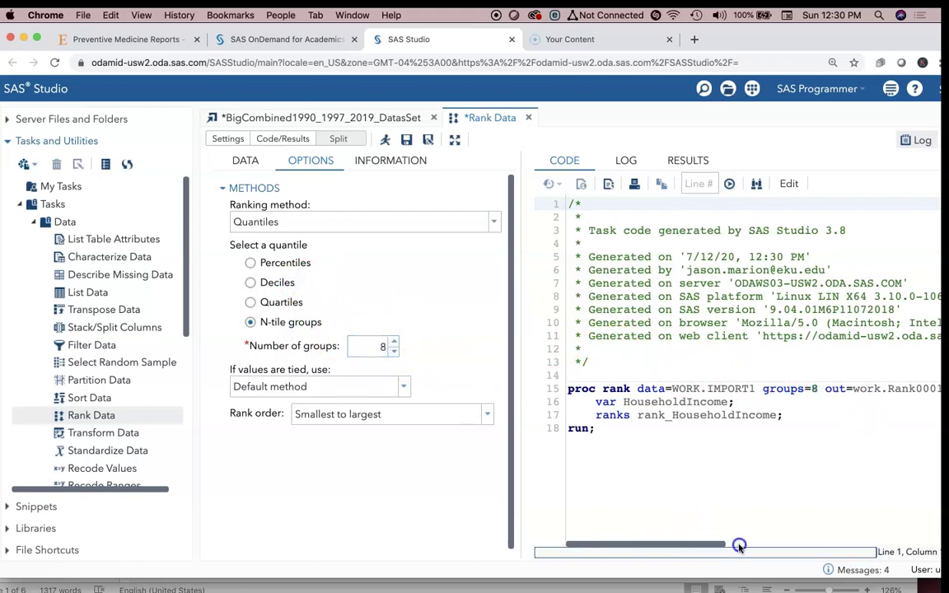
pyautogui.moveTo(825, 388); pyautogui.dragTo(867, 389)
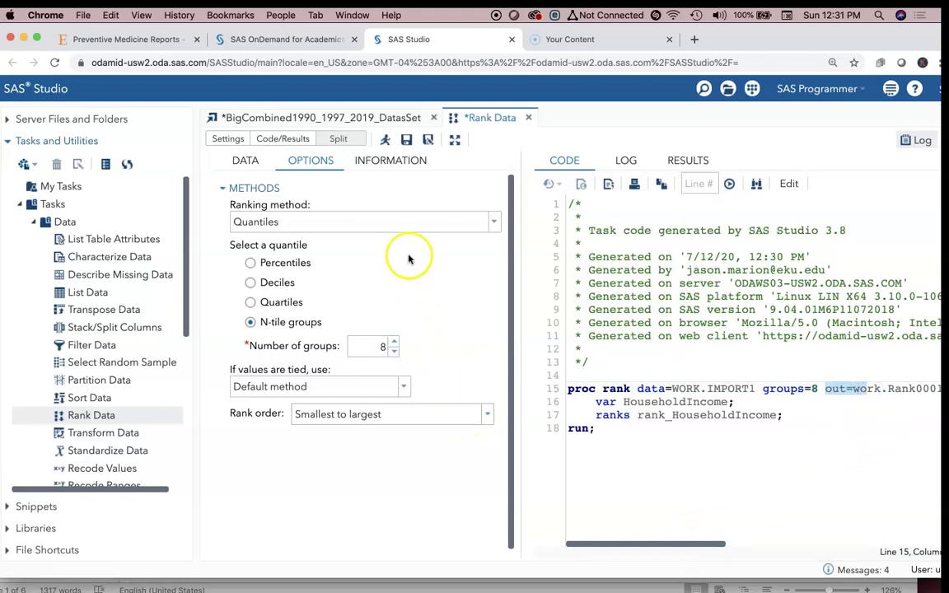
pyautogui.click(247, 165)
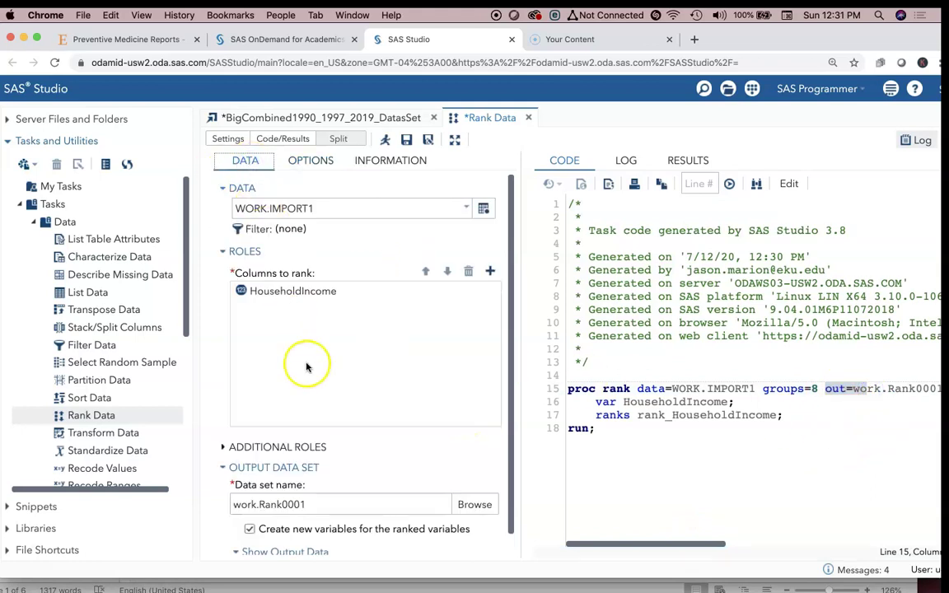
# - Save the Rank Data output in the MPHDATA library under the name RANKQUARTILE
pyautogui.click(475, 504)
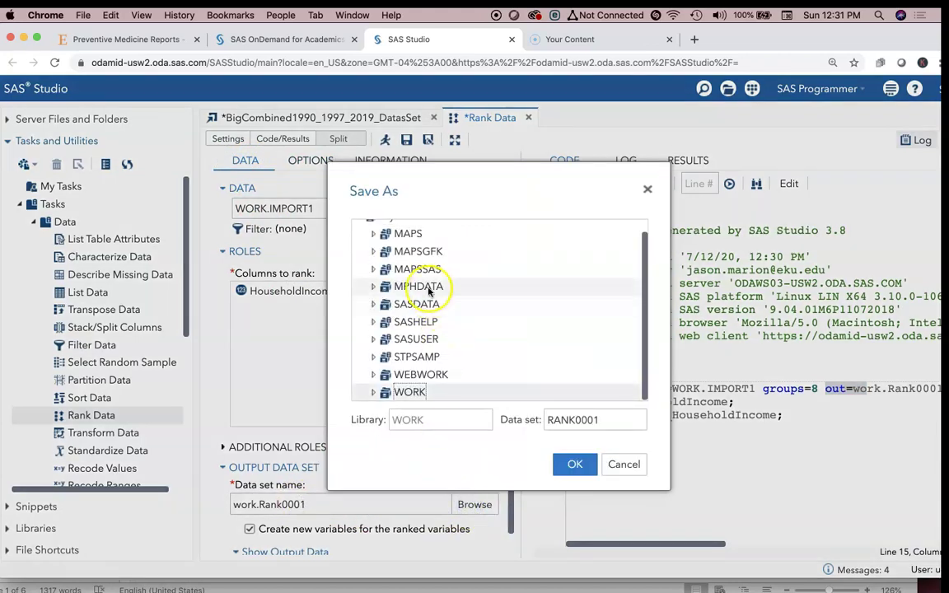
pyautogui.click(427, 288)
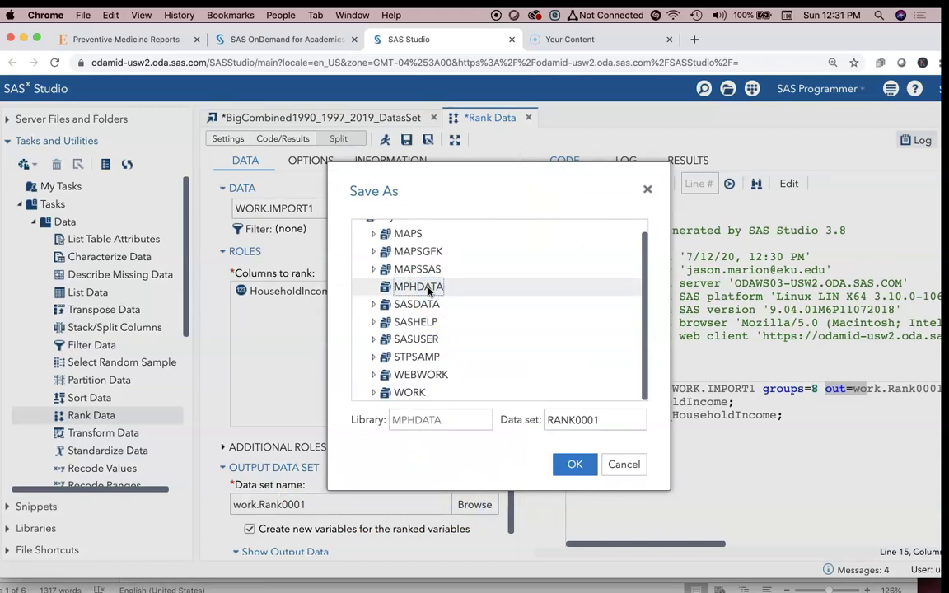
pyautogui.click(576, 420)
pyautogui.moveTo(575, 420); pyautogui.dragTo(623, 424)
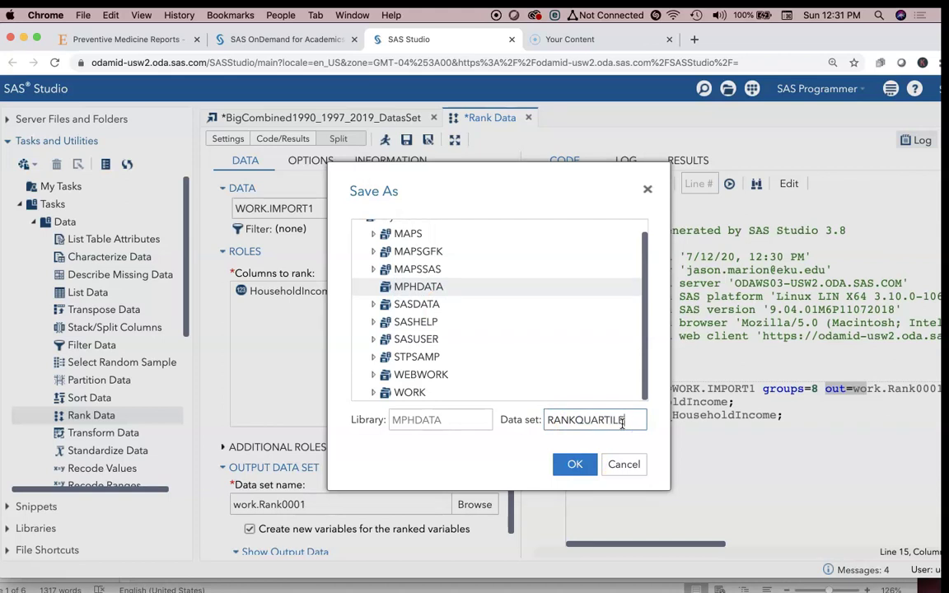
pyautogui.click(576, 465)
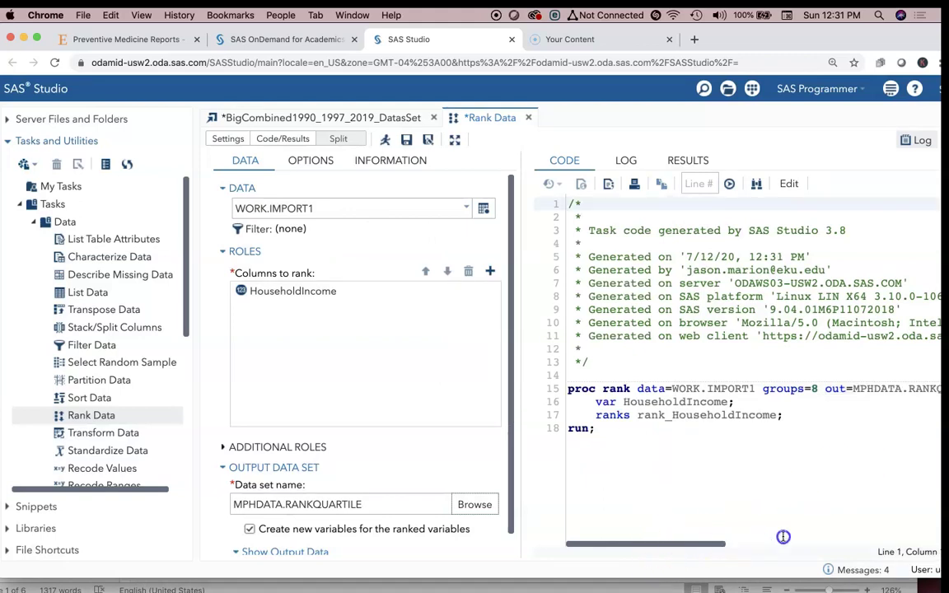
pyautogui.moveTo(723, 545)
pyautogui.mouseDown()
pyautogui.moveTo(803, 545)
pyautogui.moveTo(707, 546)
pyautogui.mouseUp()
pyautogui.click(387, 141)
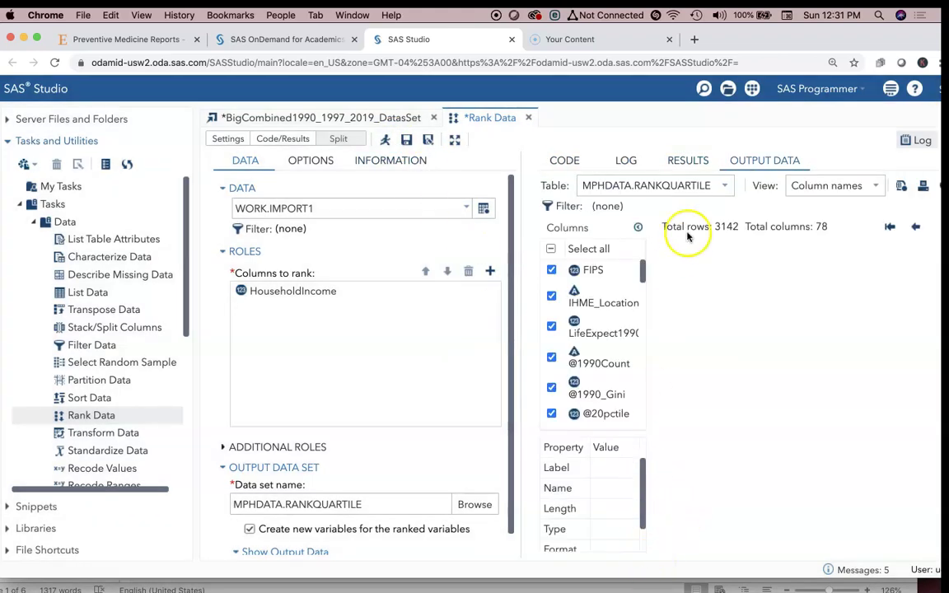
pyautogui.moveTo(741, 38); pyautogui.dragTo(630, 34)
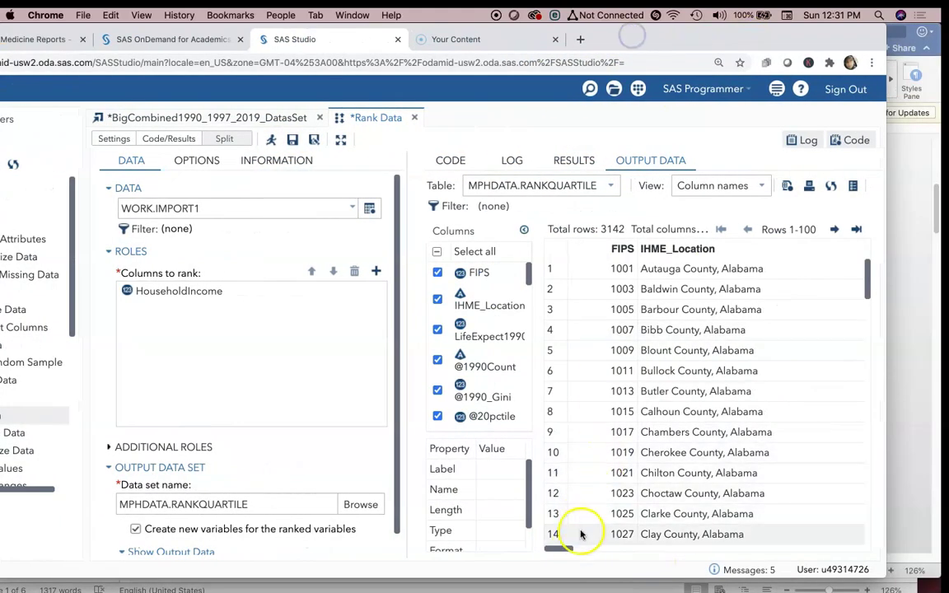
pyautogui.moveTo(565, 546); pyautogui.dragTo(880, 534)
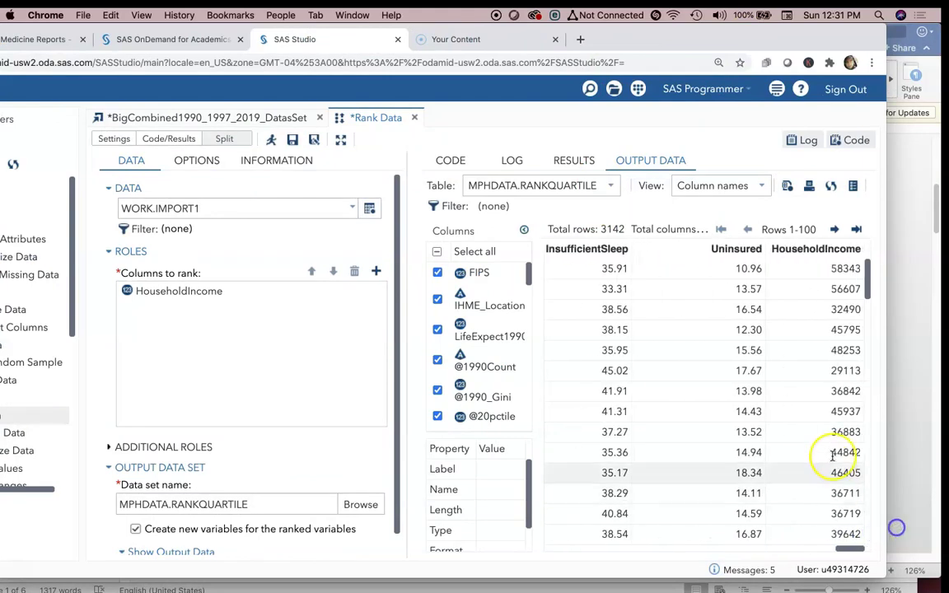
pyautogui.scroll(-5, 476, 375)
pyautogui.scroll(-10, 475, 375)
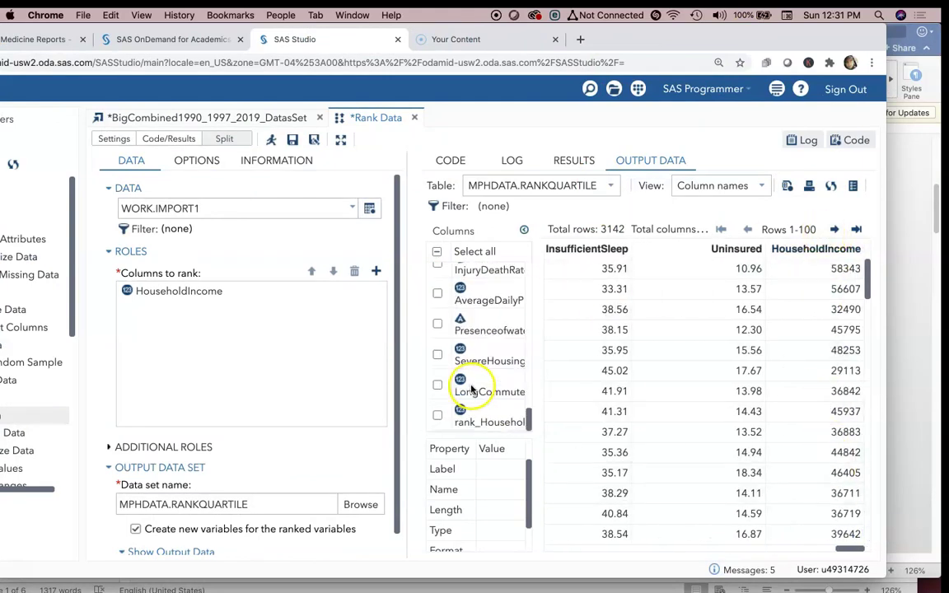
pyautogui.click(437, 416)
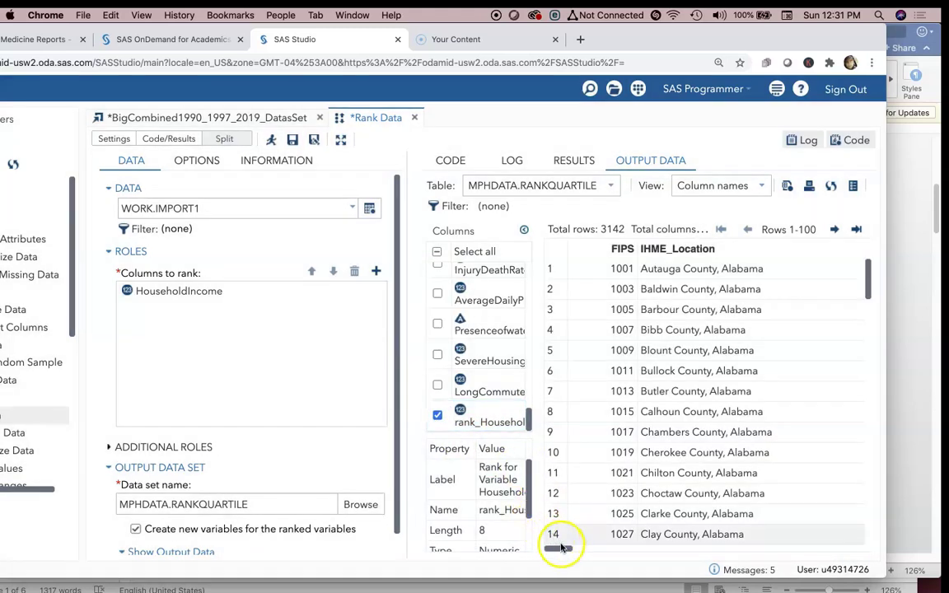
pyautogui.moveTo(562, 546); pyautogui.dragTo(880, 537)
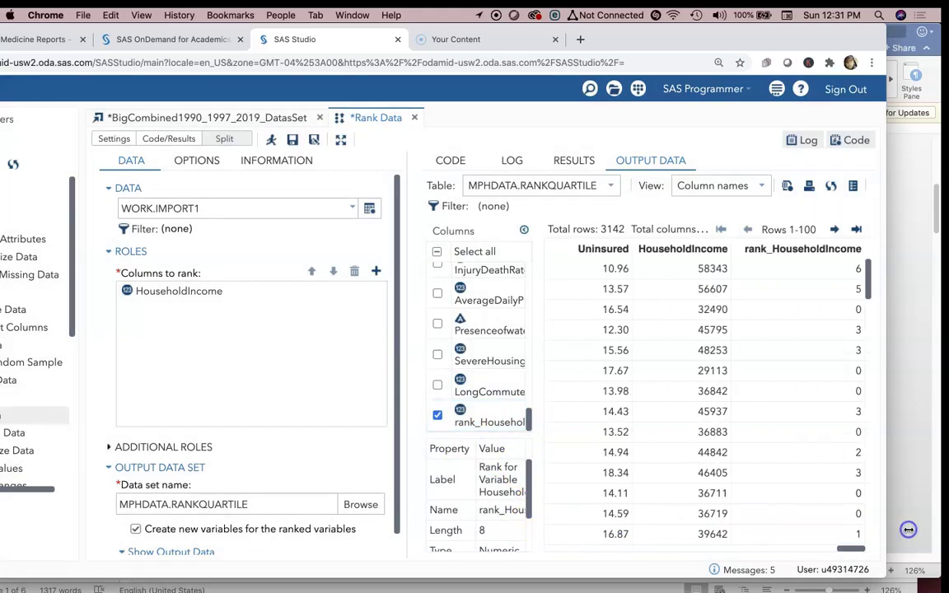
pyautogui.moveTo(868, 287); pyautogui.dragTo(858, 268)
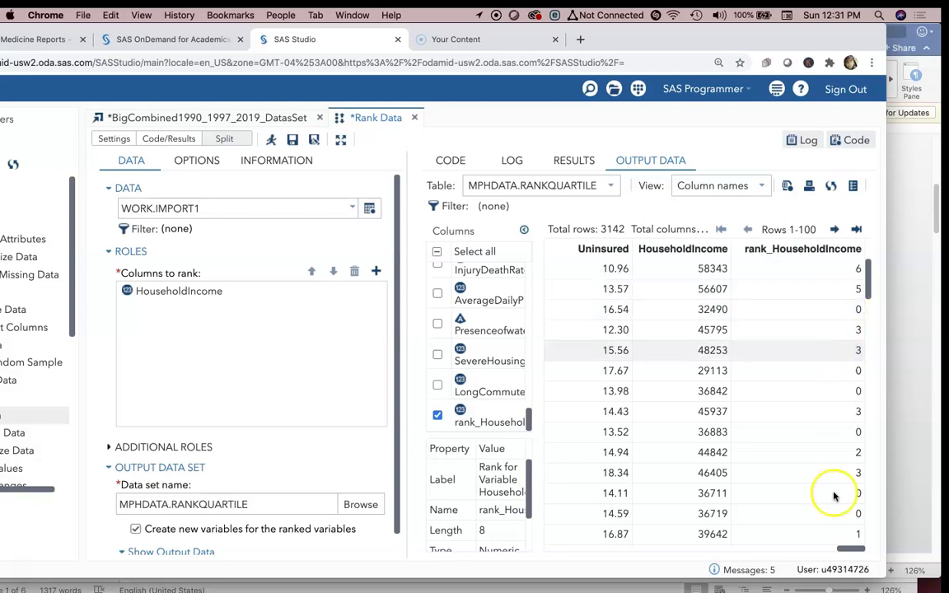
pyautogui.moveTo(852, 548); pyautogui.dragTo(855, 550)
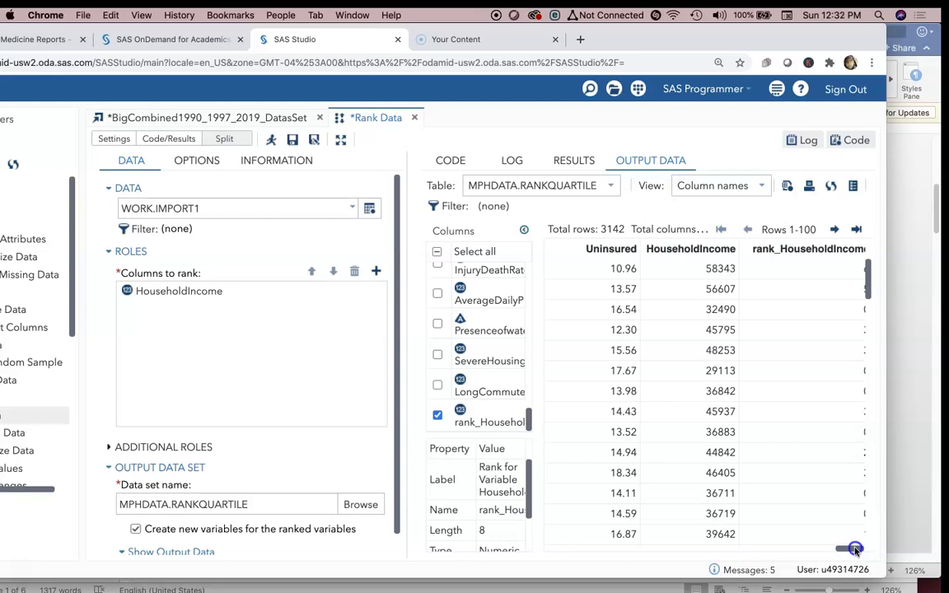
pyautogui.moveTo(635, 45); pyautogui.dragTo(750, 42)
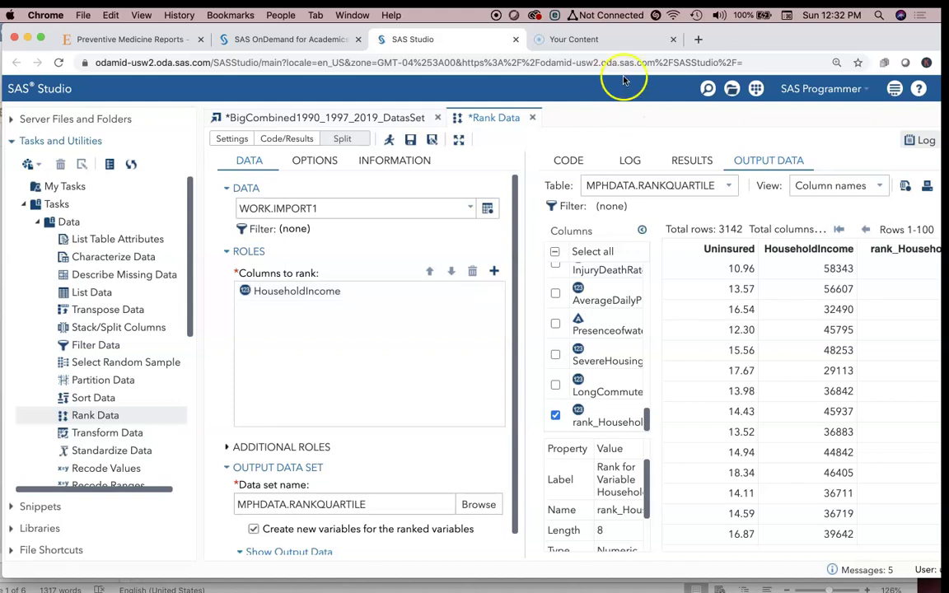
# - Close the Rank Data task, choosing to save its changes
pyautogui.rightClick(492, 123)
pyautogui.click(491, 124)
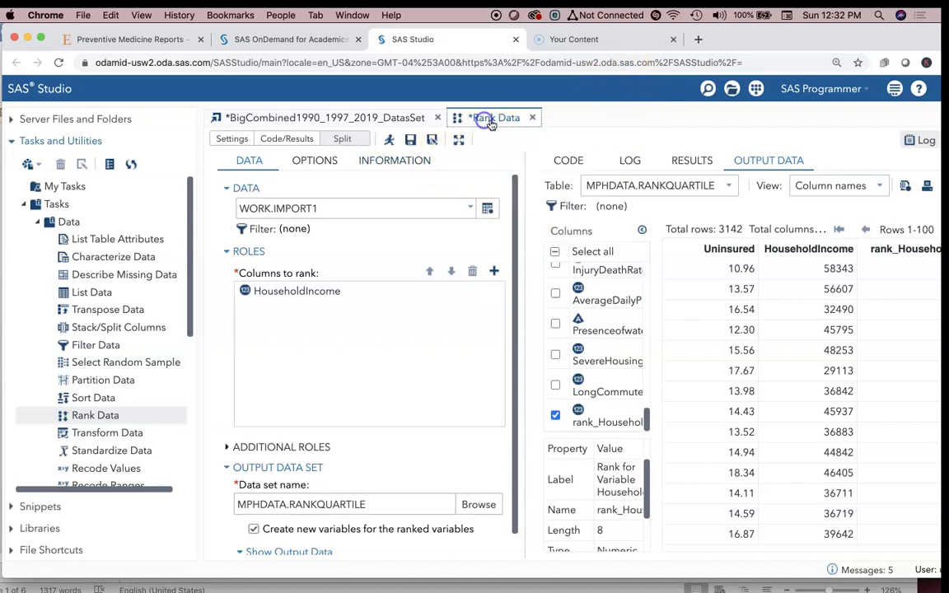
pyautogui.click(532, 118)
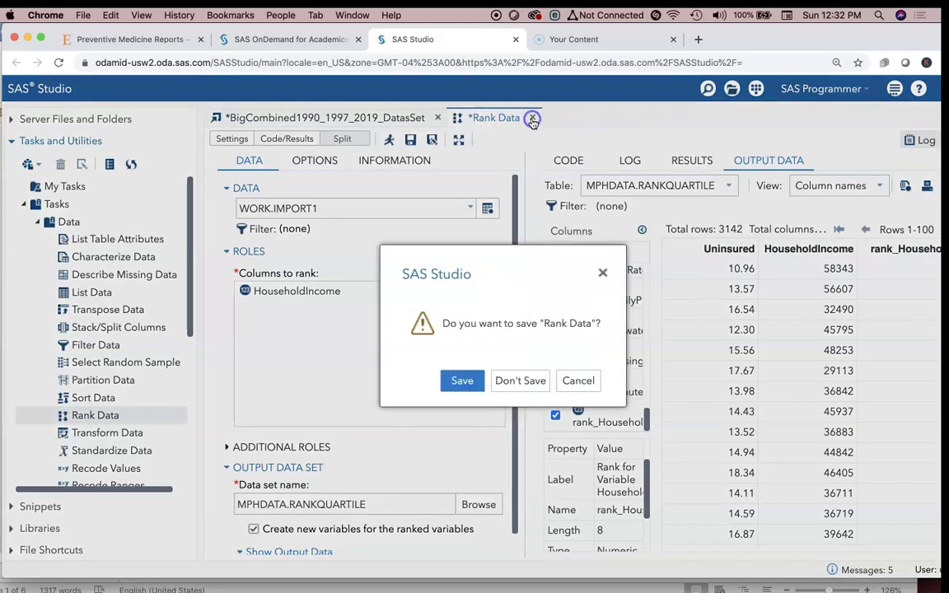
pyautogui.click(479, 384)
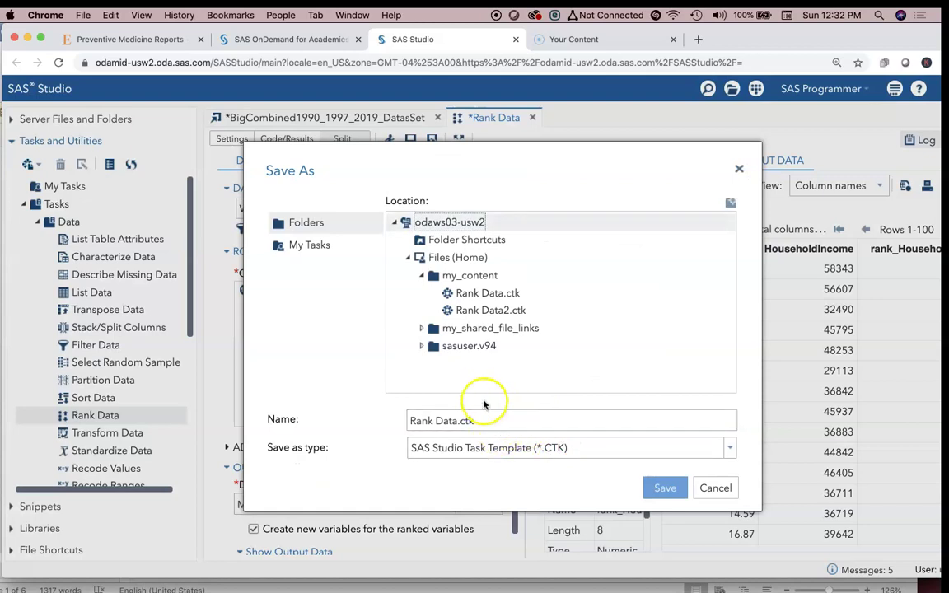
# - Save the task over the existing Rank Data.ctk in my_content, replacing the file
pyautogui.click(492, 294)
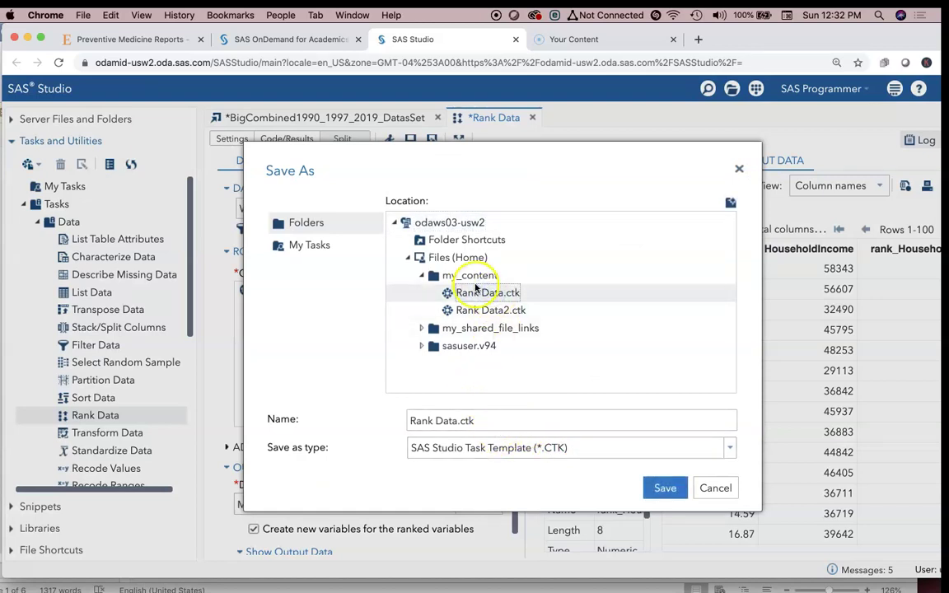
pyautogui.click(496, 310)
pyautogui.click(499, 295)
pyautogui.click(438, 276)
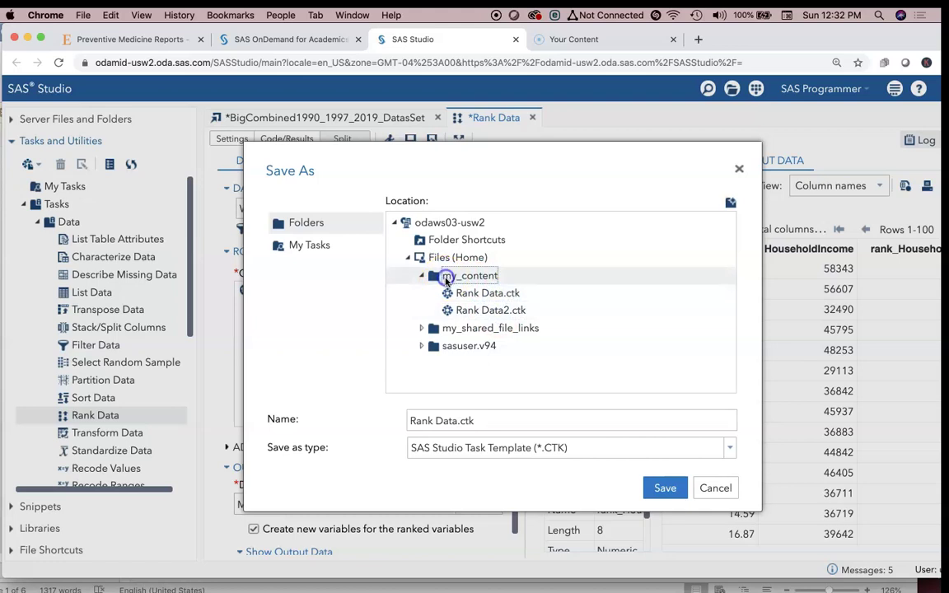
pyautogui.doubleClick(446, 330)
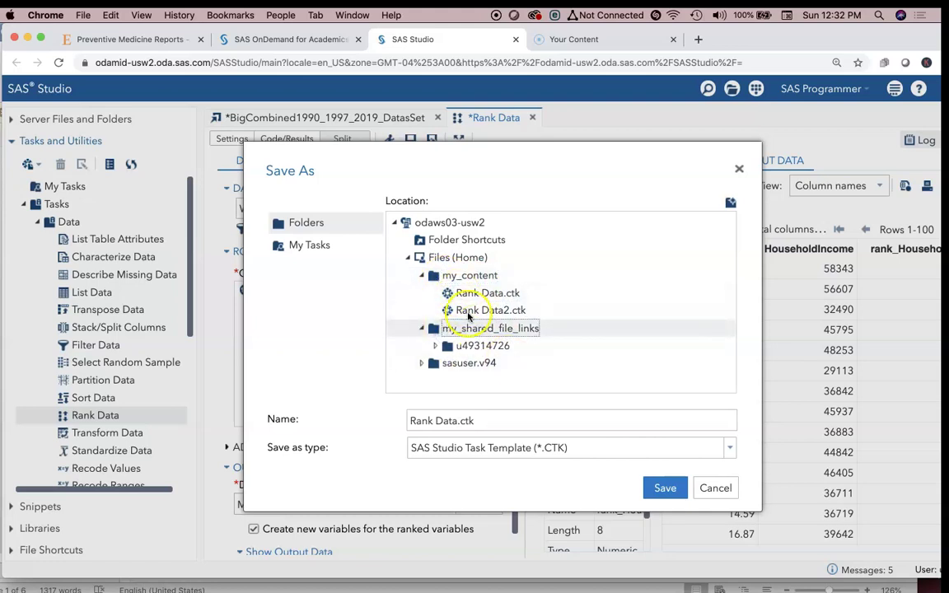
pyautogui.click(466, 295)
pyautogui.click(668, 494)
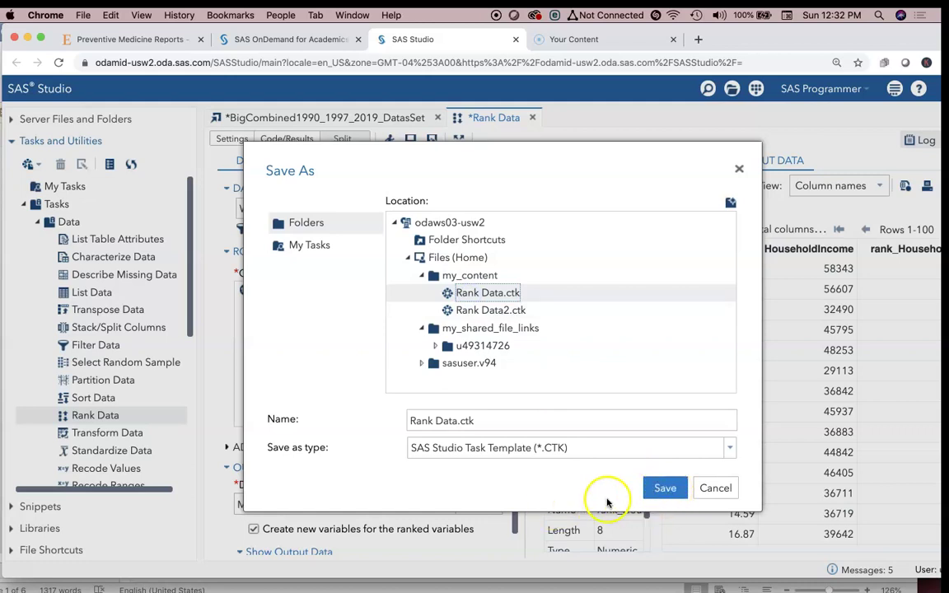
pyautogui.click(681, 496)
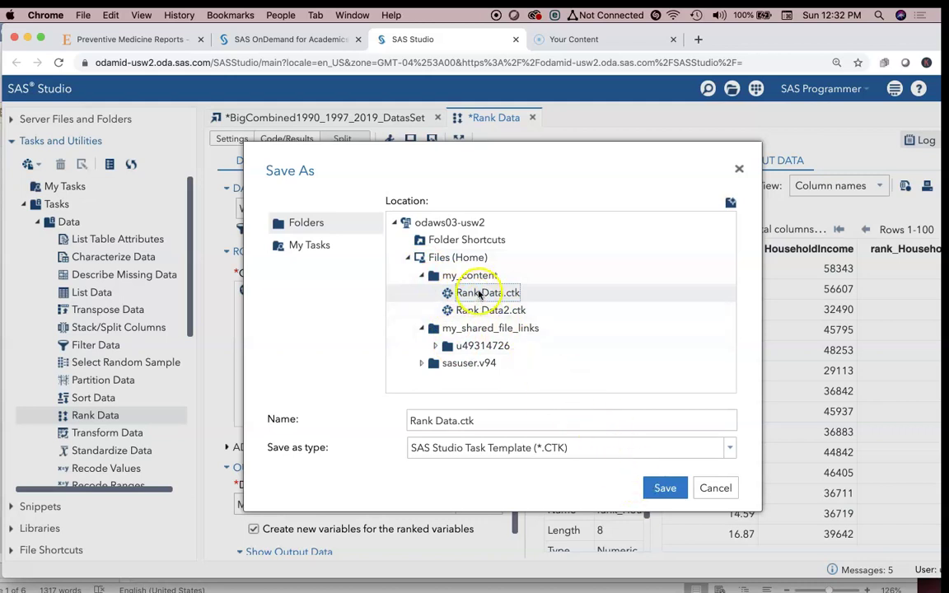
pyautogui.click(664, 490)
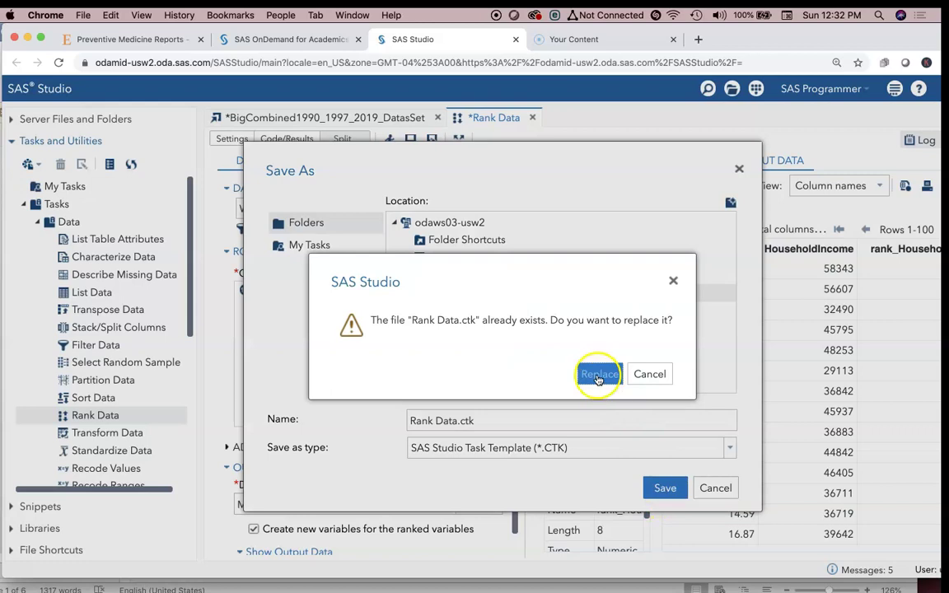
pyautogui.click(599, 374)
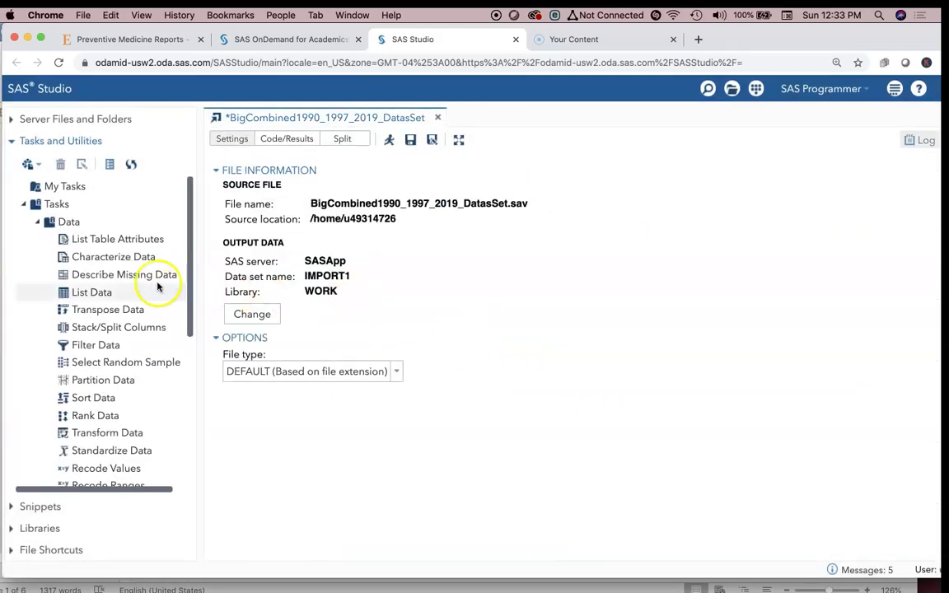
# - Open rankquartile.sas7bdat from Files (Home) to view its 3142 rows and 78 columns
pyautogui.click(12, 119)
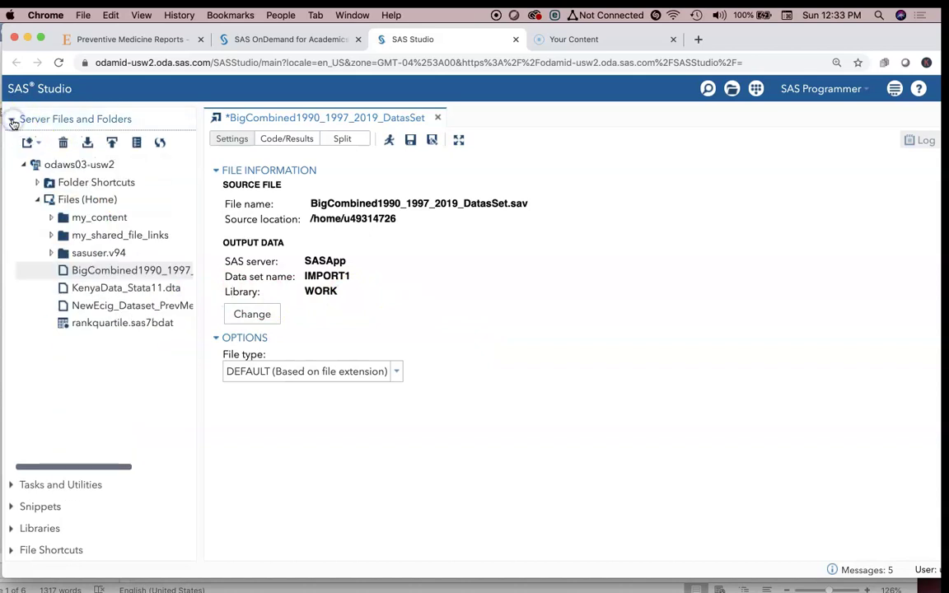
pyautogui.click(116, 328)
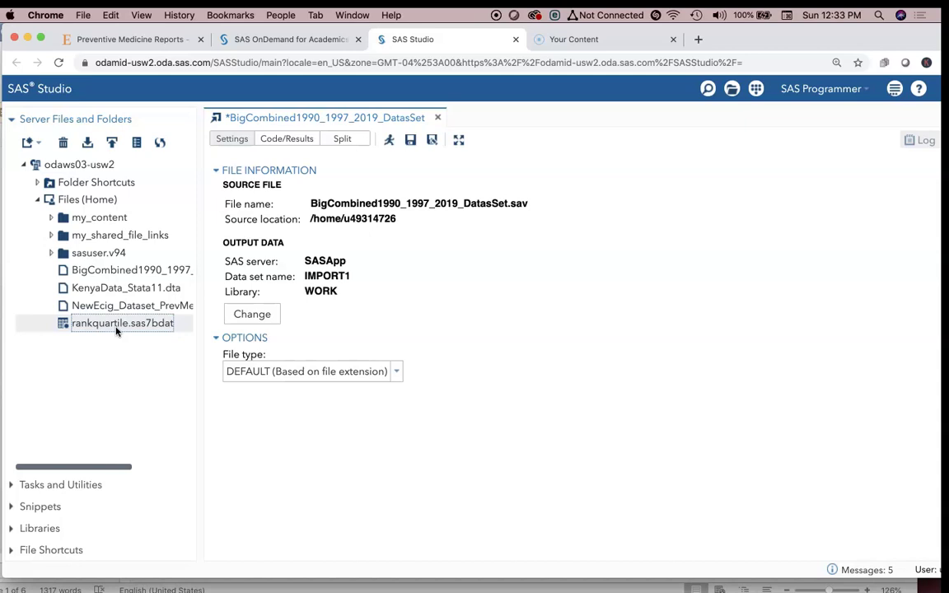
pyautogui.doubleClick(116, 326)
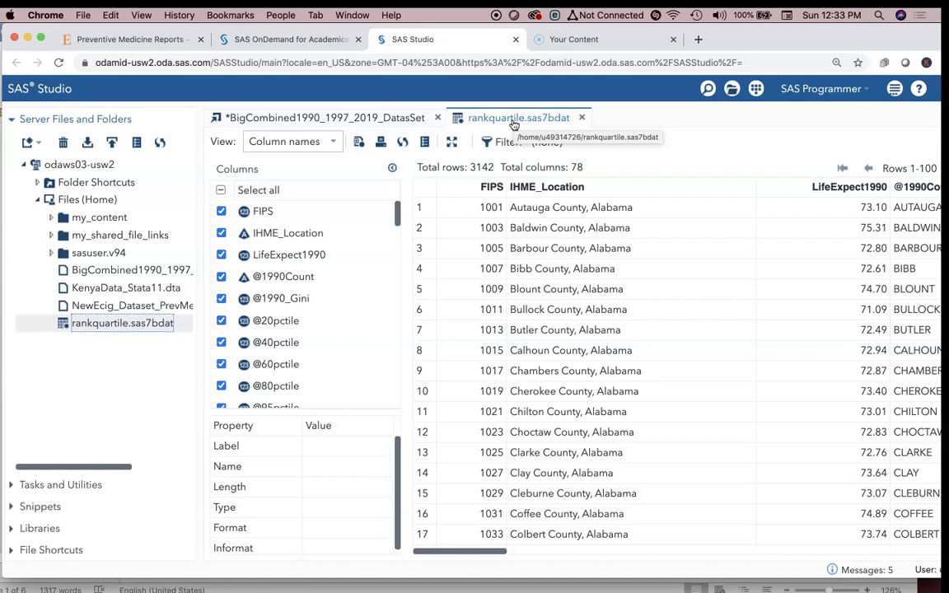
pyautogui.click(62, 485)
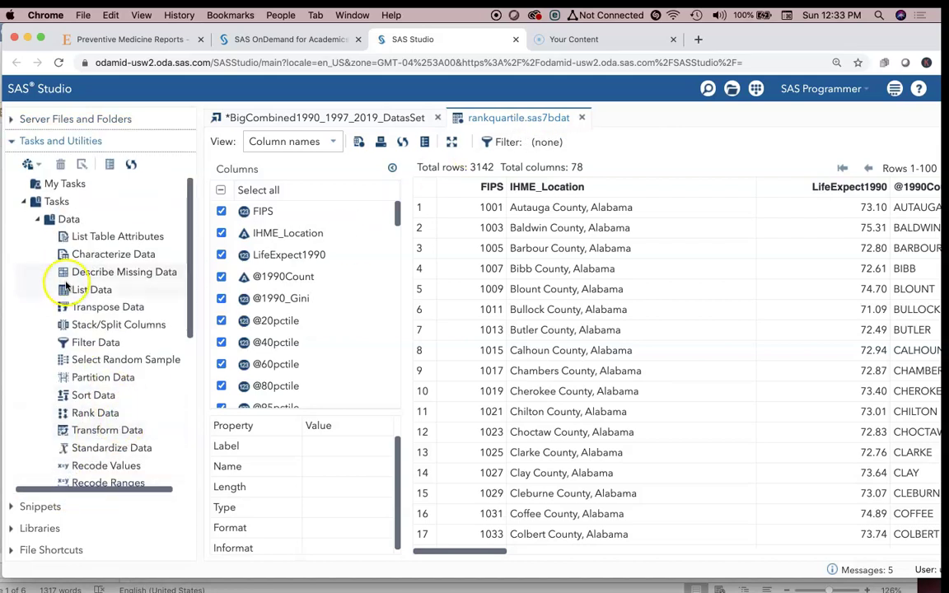
# - Start a new Summary Statistics task from the Statistics tasks
pyautogui.scroll(-4, 67, 282)
pyautogui.scroll(-1, 93, 365)
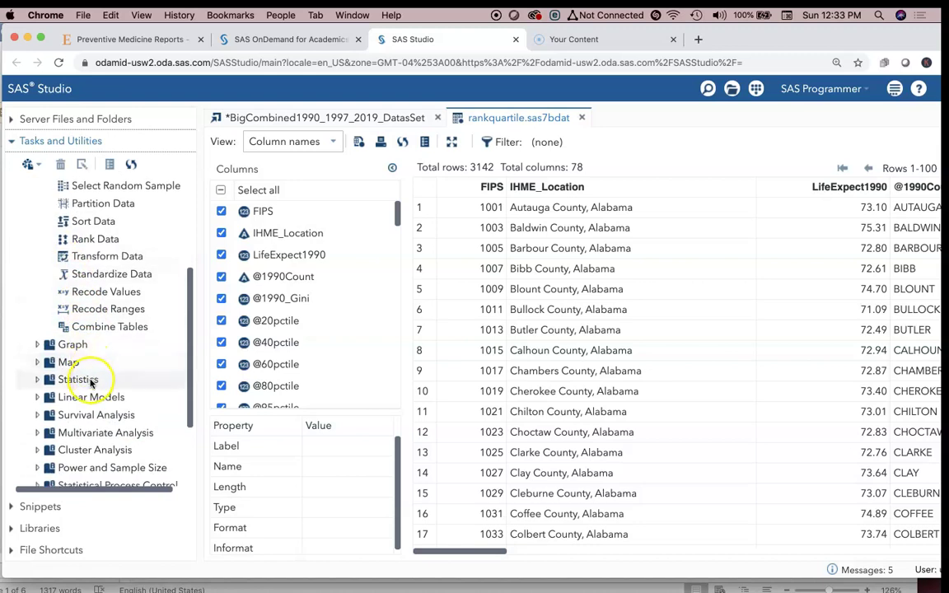
pyautogui.click(90, 380)
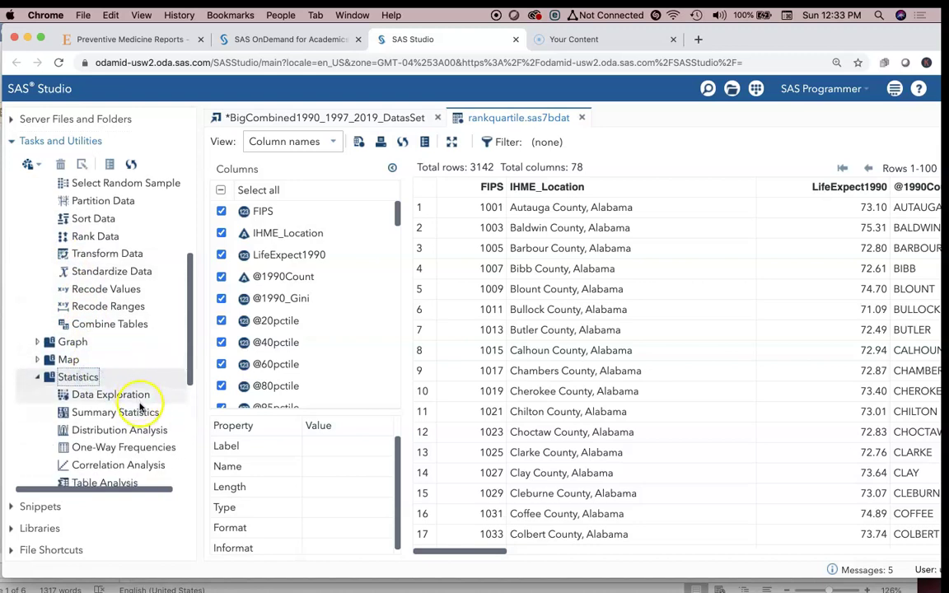
pyautogui.click(138, 413)
pyautogui.doubleClick(138, 413)
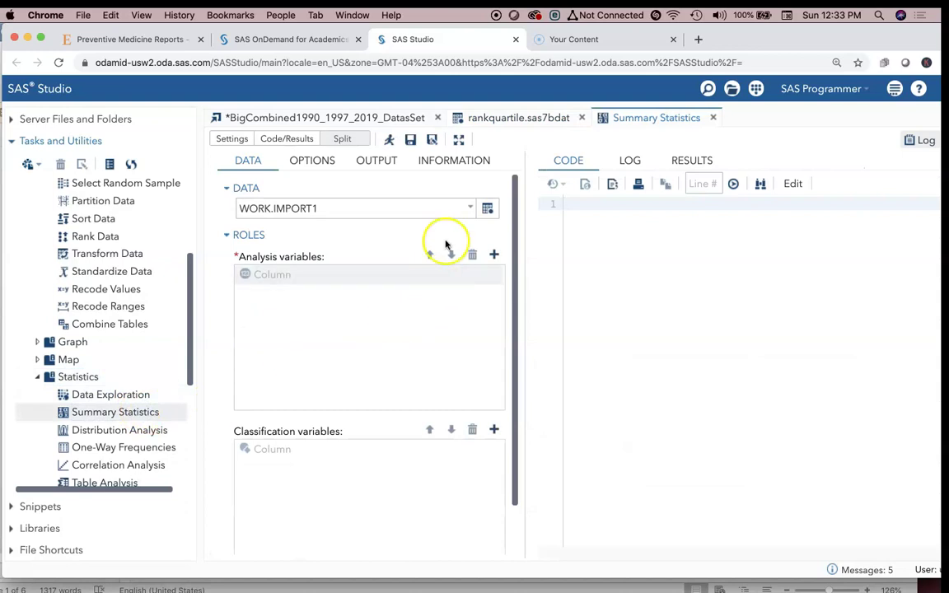
# - Set the input table to MPHDATA.RANKQUARTILE and add TeenBirthRate as the analysis variable
pyautogui.click(471, 209)
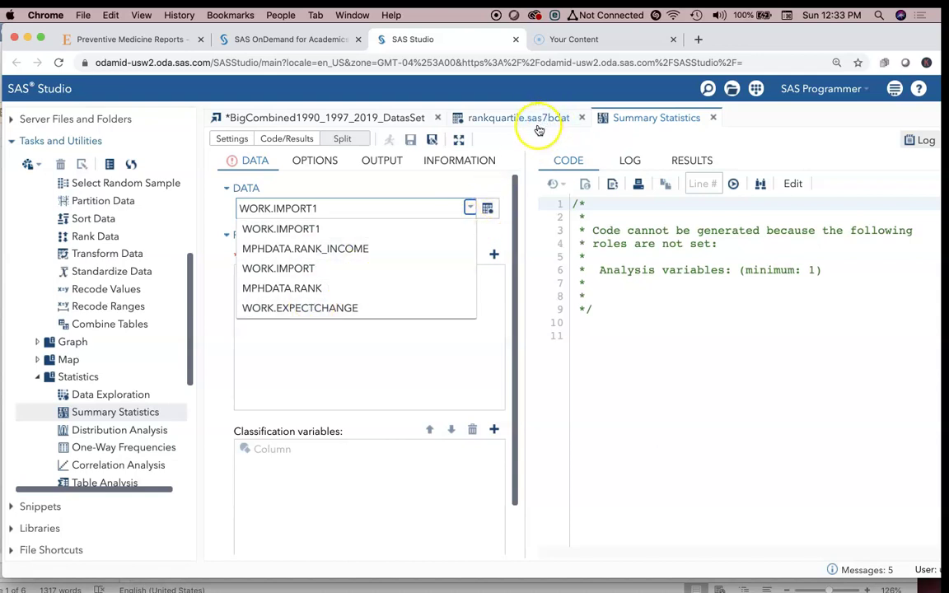
pyautogui.click(490, 211)
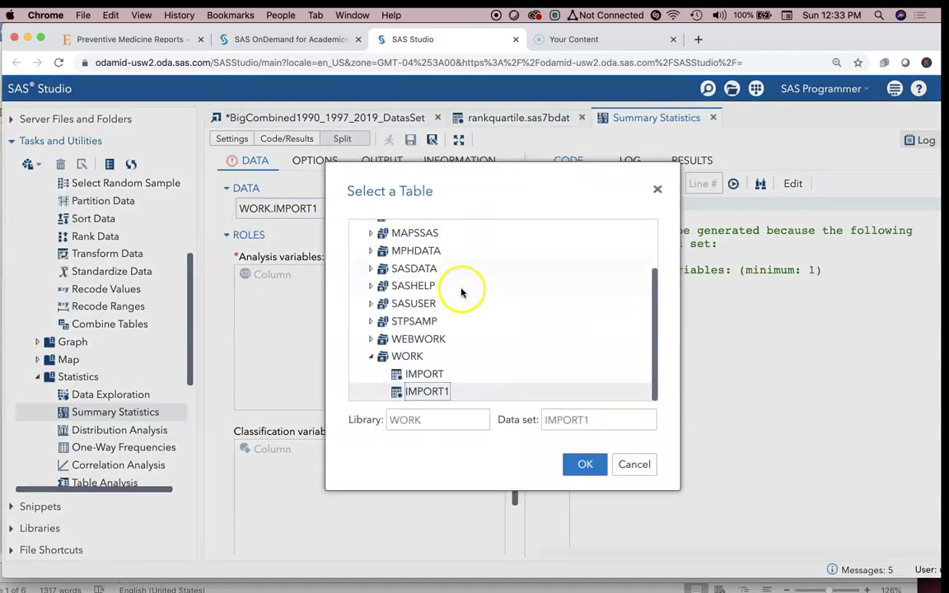
pyautogui.doubleClick(415, 251)
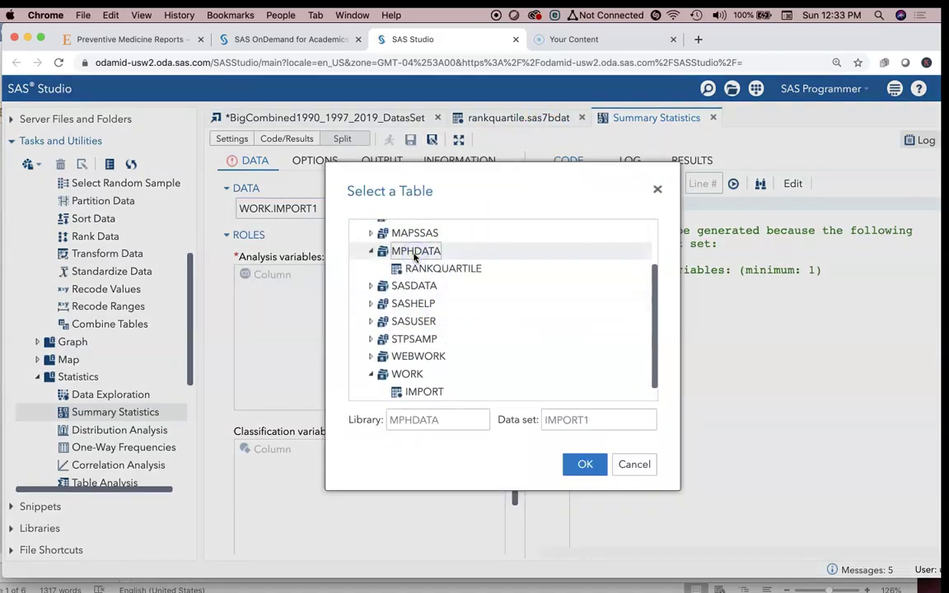
pyautogui.doubleClick(434, 268)
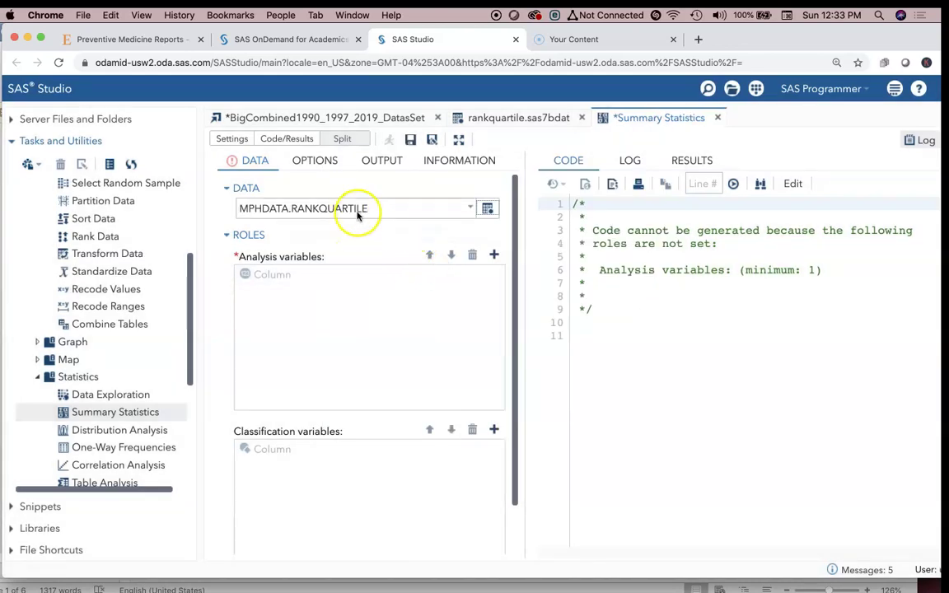
pyautogui.click(495, 258)
pyautogui.scroll(-15, 483, 351)
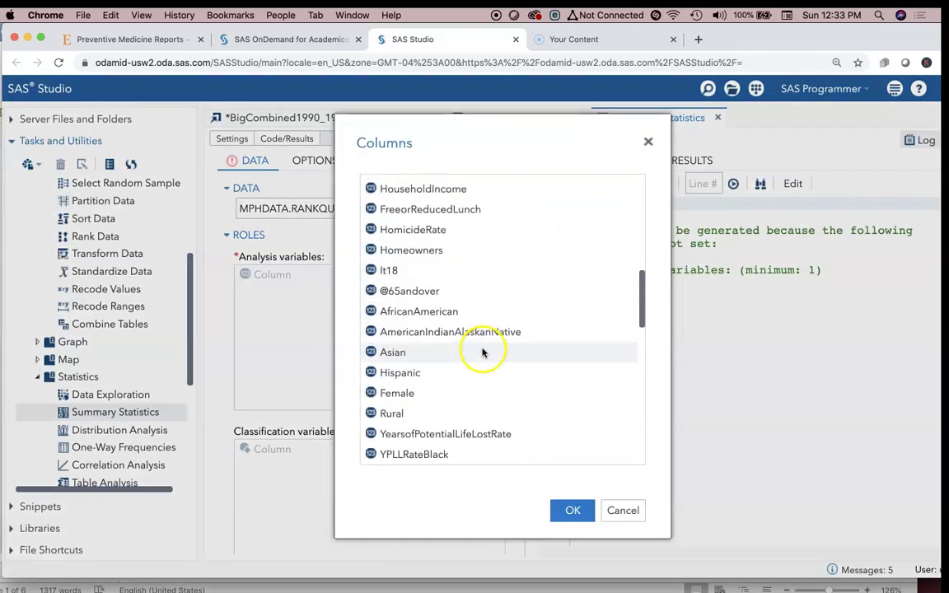
pyautogui.doubleClick(428, 388)
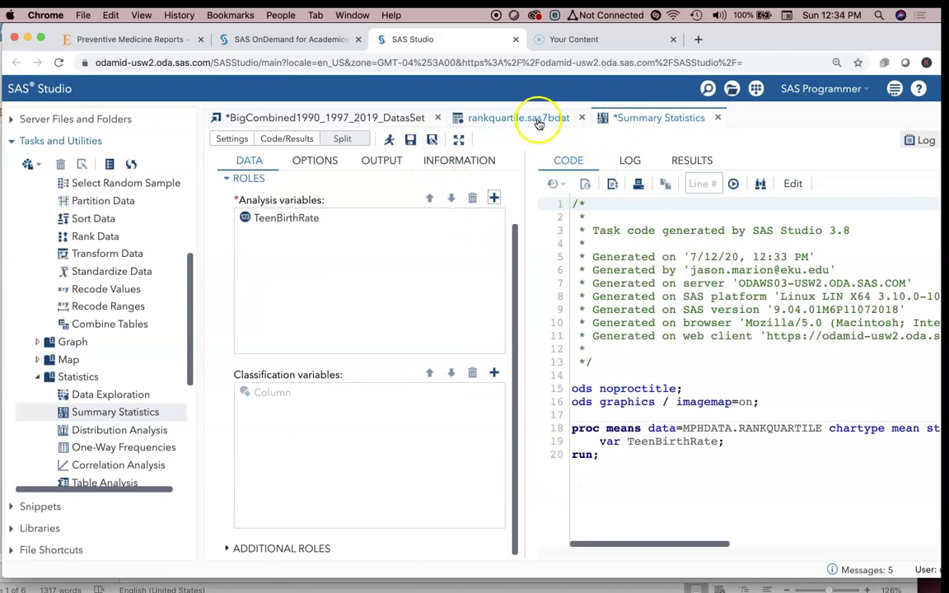
# - Run the PROC MEANS summary of TeenBirthRate from MPHDATA.RANKQUARTILE
pyautogui.click(389, 140)
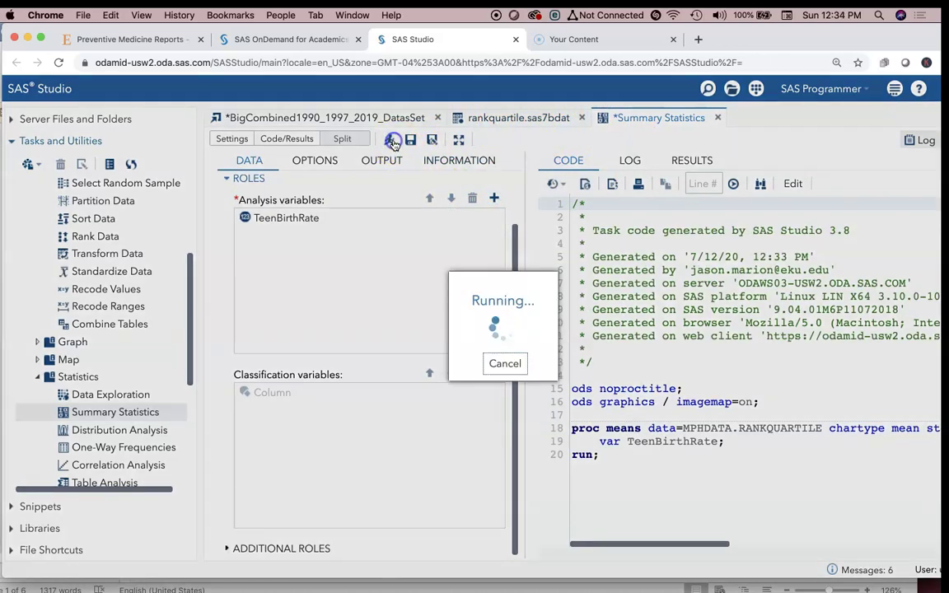